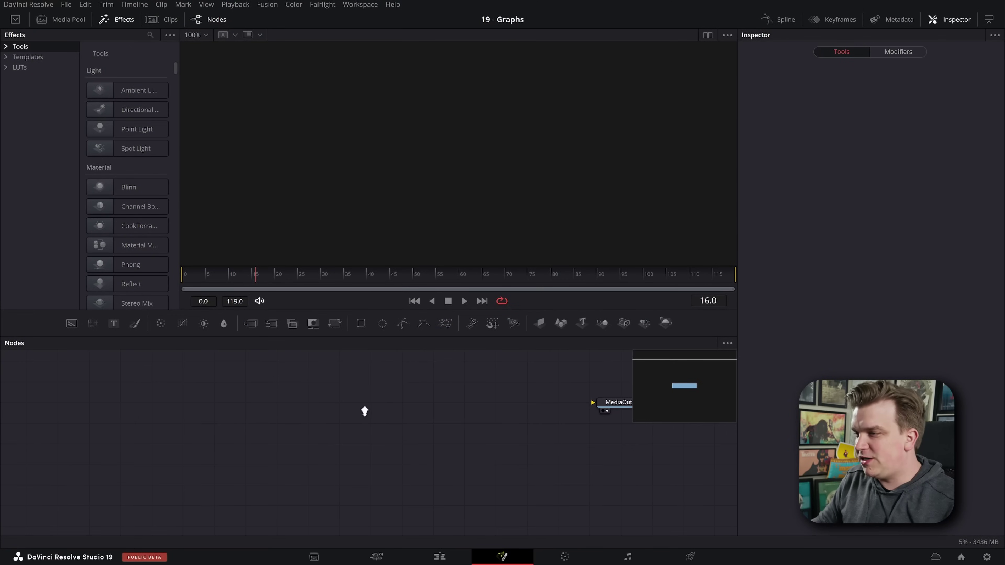
# Step: Add an sBSpline shape node, not the plain BSpline, from the tool search
pyautogui.scroll(2, 364, 412)
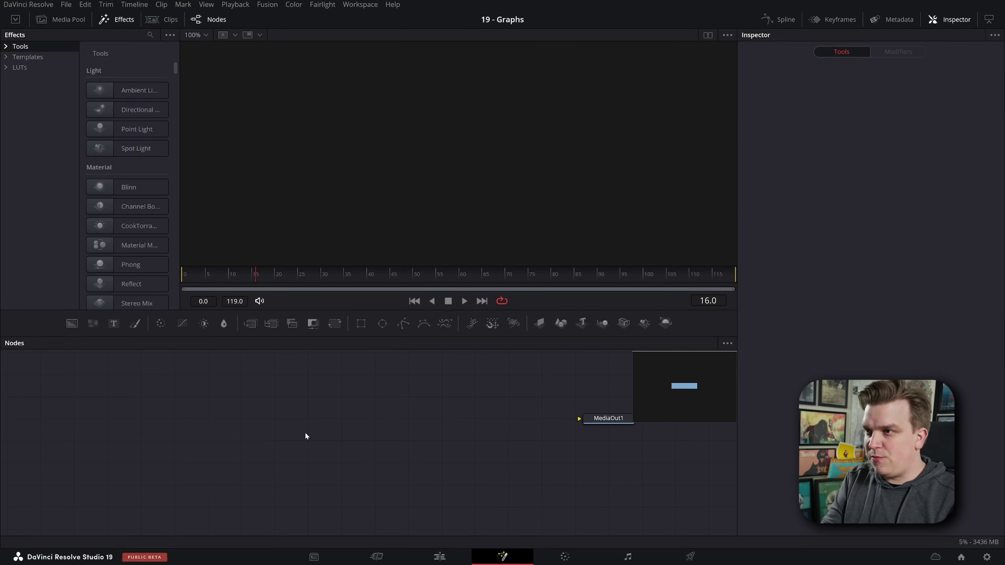
pyautogui.hotkey('shift', 'space')
pyautogui.write('sboo')
pyautogui.write('bs')
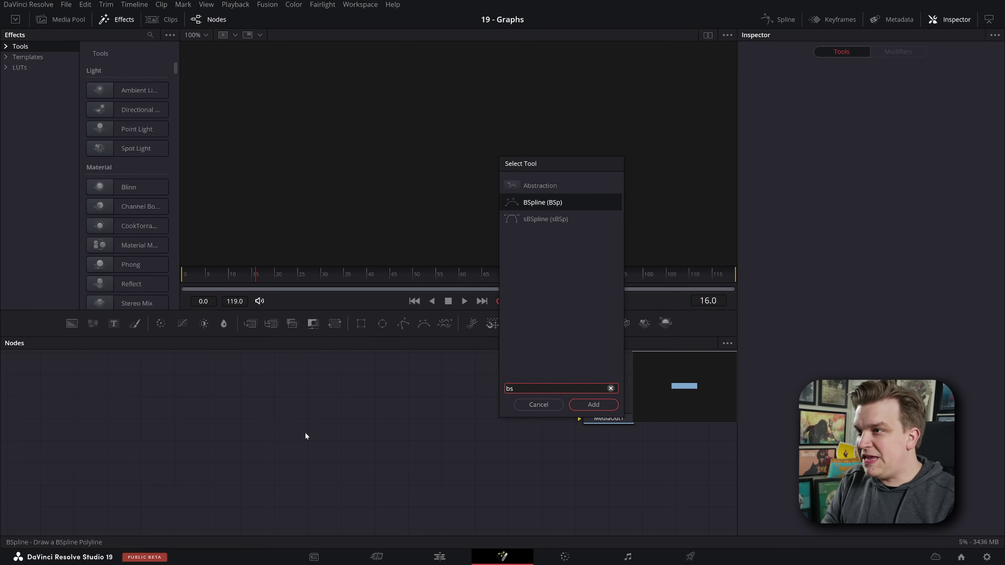
pyautogui.press('Down')
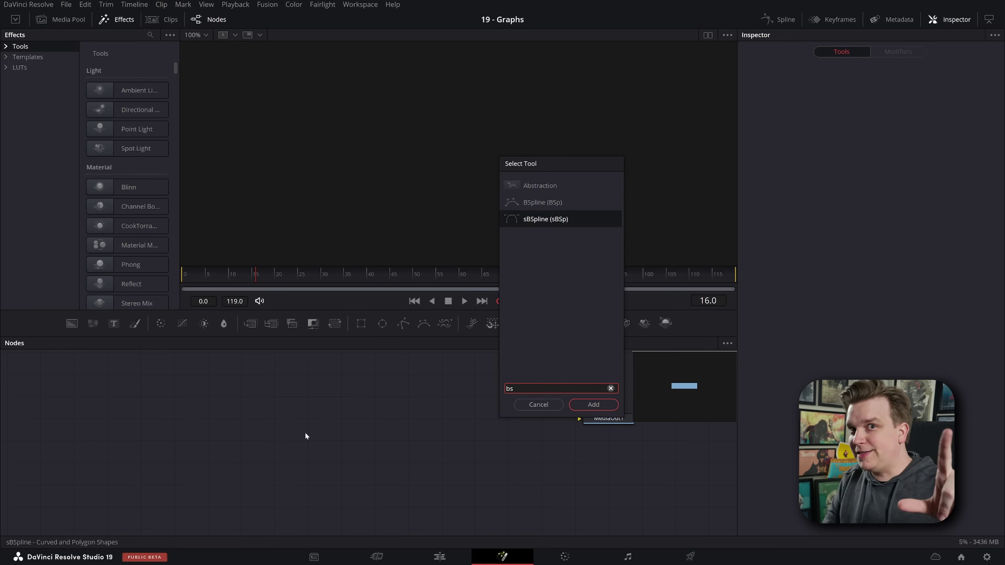
pyautogui.press('Up')
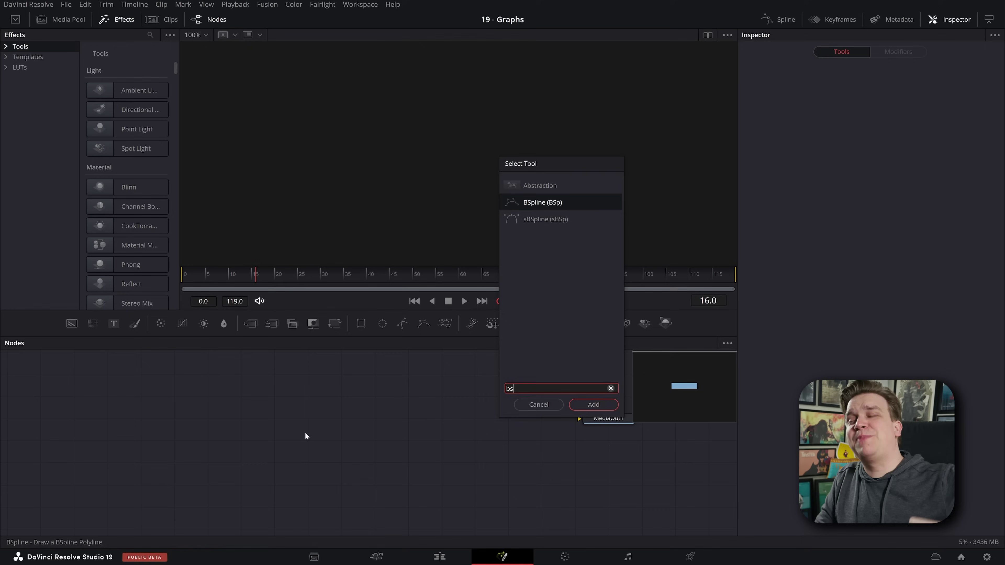
pyautogui.press('Down')
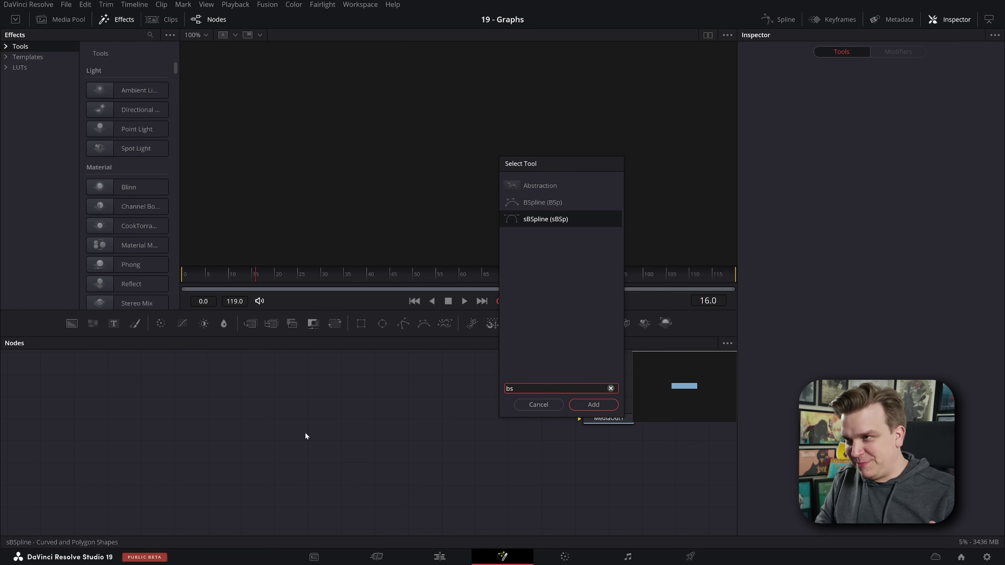
pyautogui.press('Return')
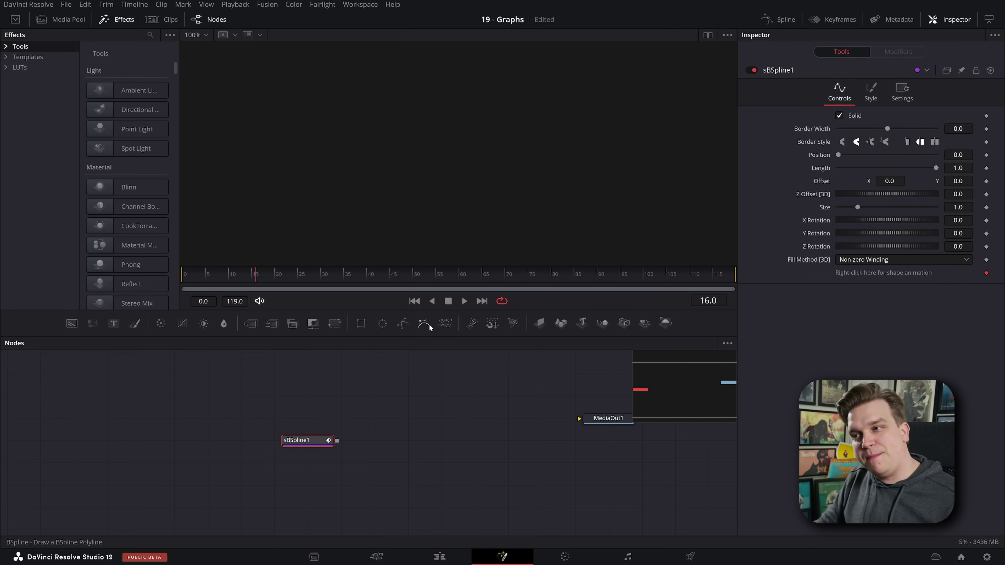
# Step: View sBSpline1 and draw a closed eight-point filled blob in the viewer
pyautogui.moveTo(278, 445); pyautogui.dragTo(245, 445)
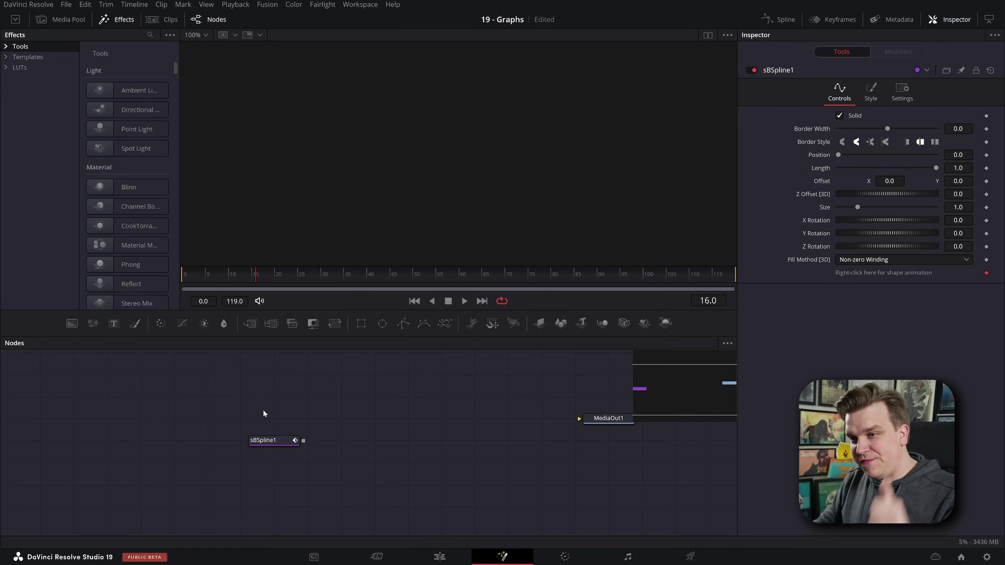
pyautogui.click(273, 440)
pyautogui.press('1')
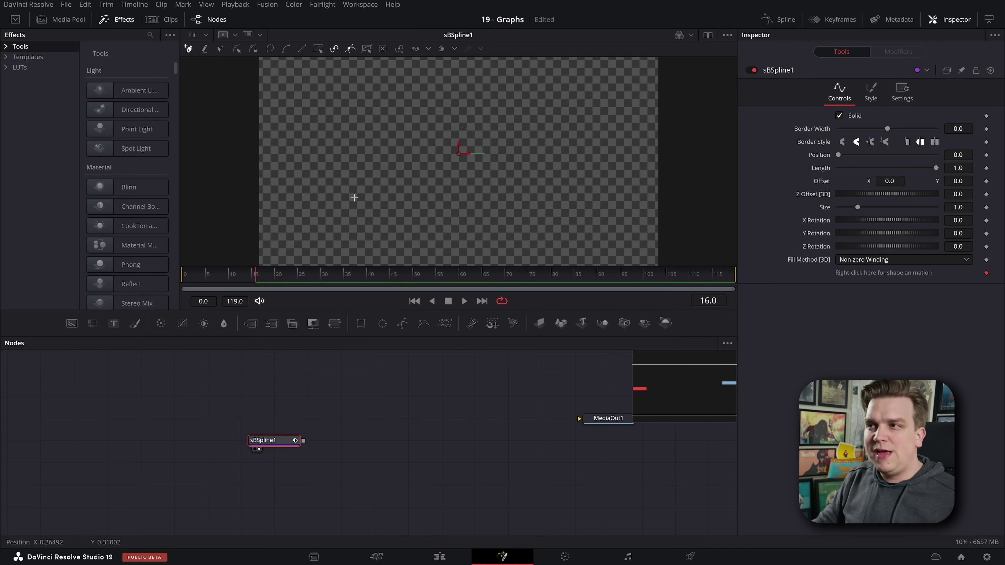
pyautogui.click(373, 149)
pyautogui.click(465, 99)
pyautogui.click(588, 194)
pyautogui.click(493, 243)
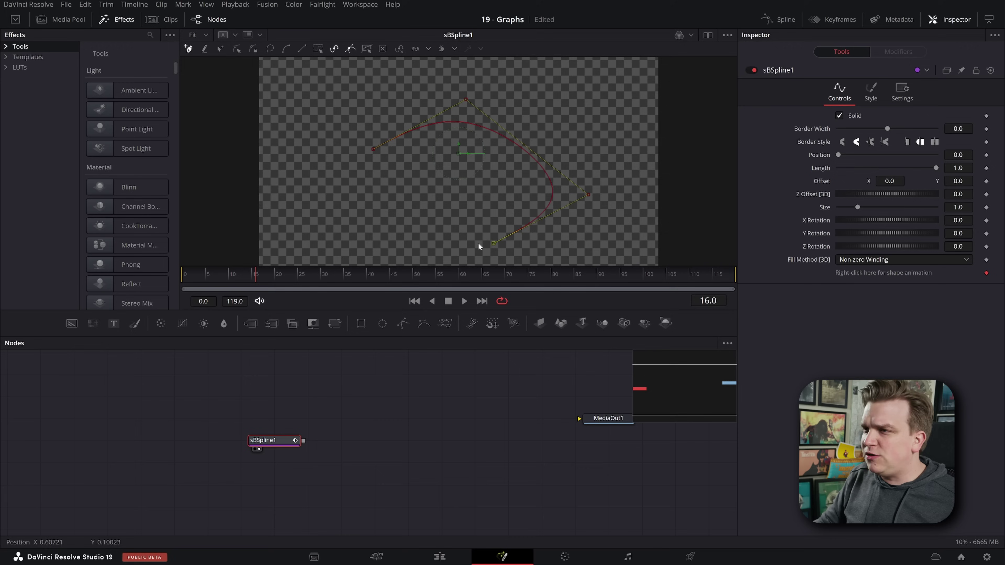
pyautogui.click(479, 244)
pyautogui.click(346, 215)
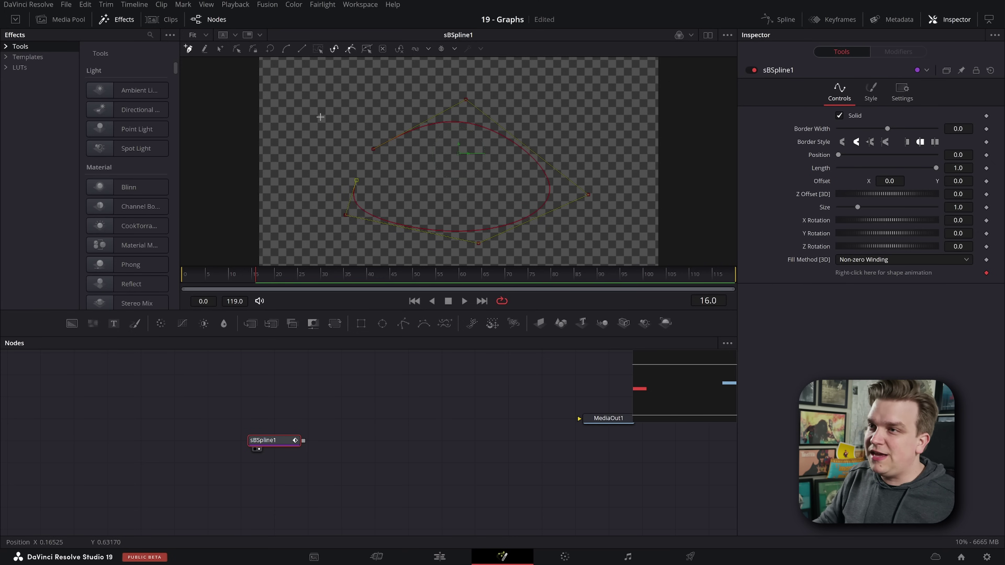
pyautogui.click(319, 115)
pyautogui.click(394, 93)
pyautogui.click(374, 150)
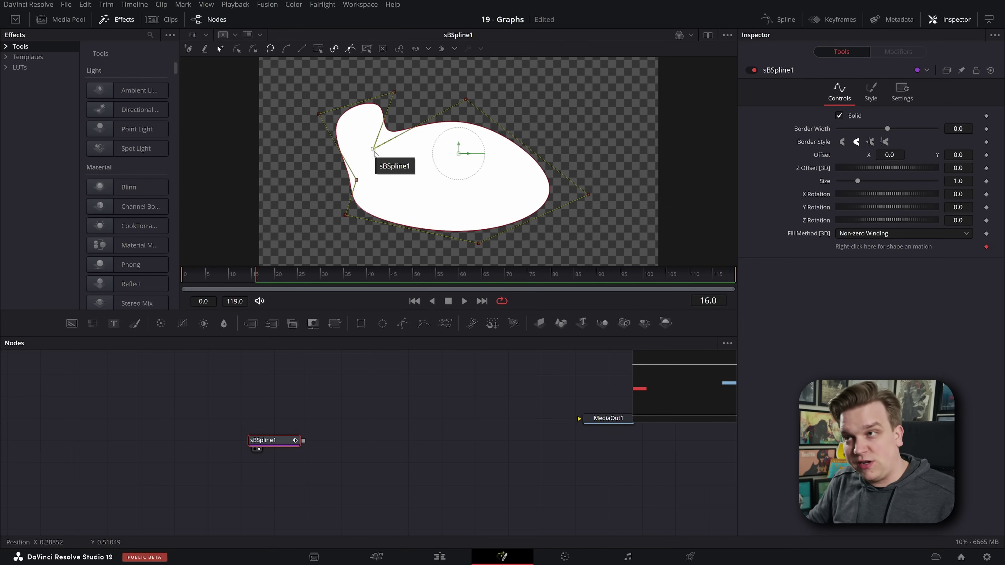
# Step: Reshape the blob by dragging its control points outward, then select the sBSpline1 node
pyautogui.moveTo(375, 154); pyautogui.dragTo(412, 125)
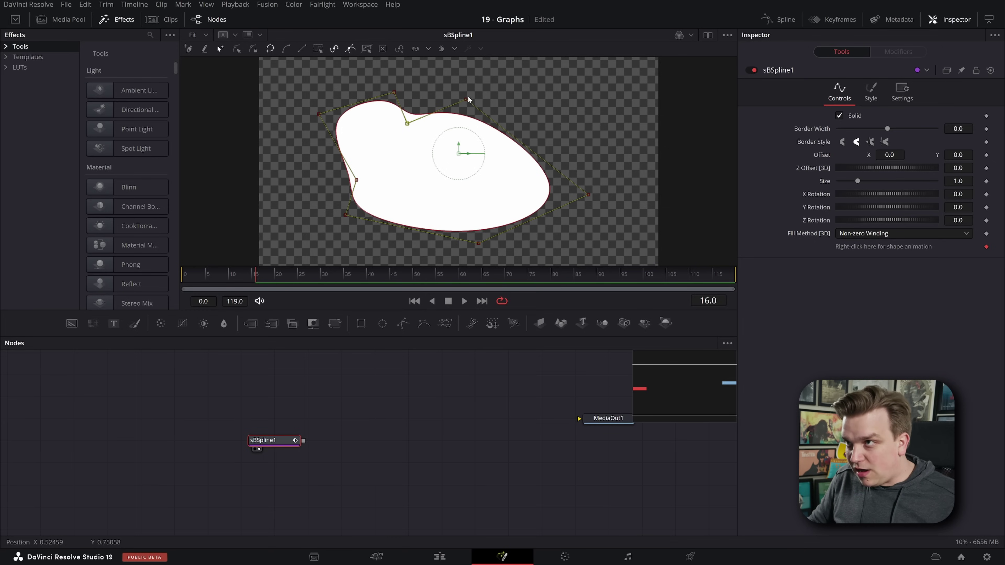
pyautogui.moveTo(466, 99); pyautogui.dragTo(496, 125)
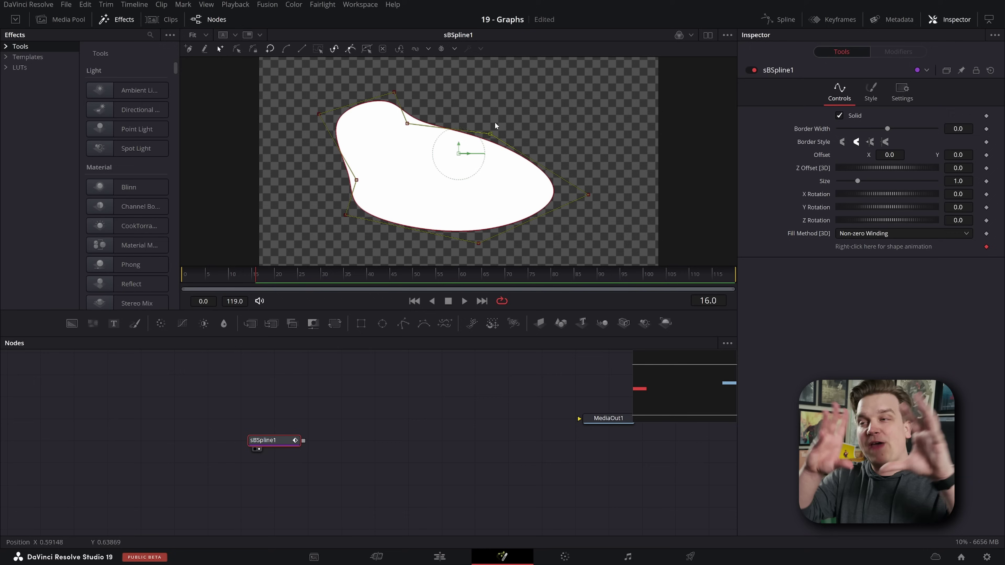
pyautogui.moveTo(479, 245); pyautogui.dragTo(607, 250)
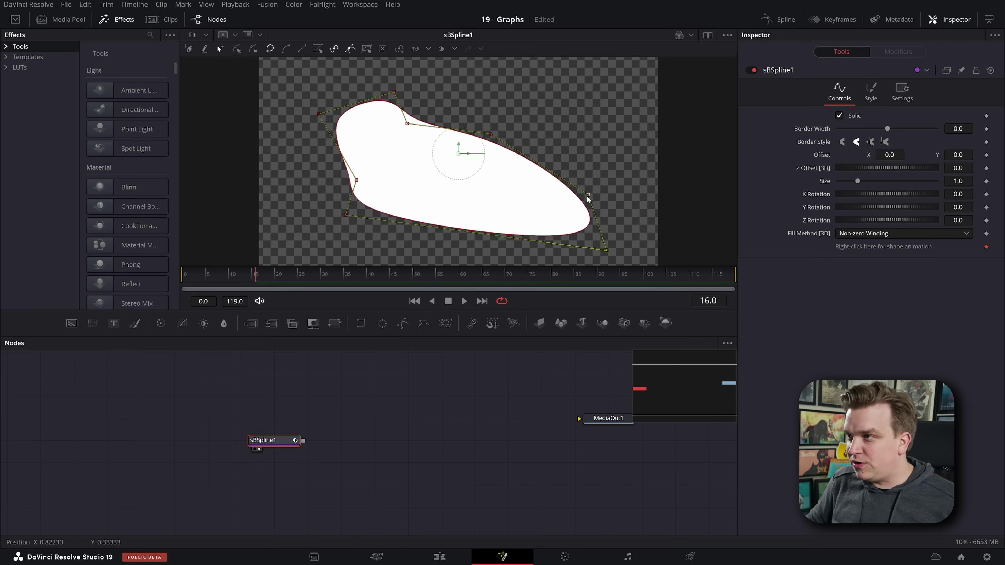
pyautogui.moveTo(588, 195); pyautogui.dragTo(590, 153)
pyautogui.moveTo(490, 135); pyautogui.dragTo(487, 122)
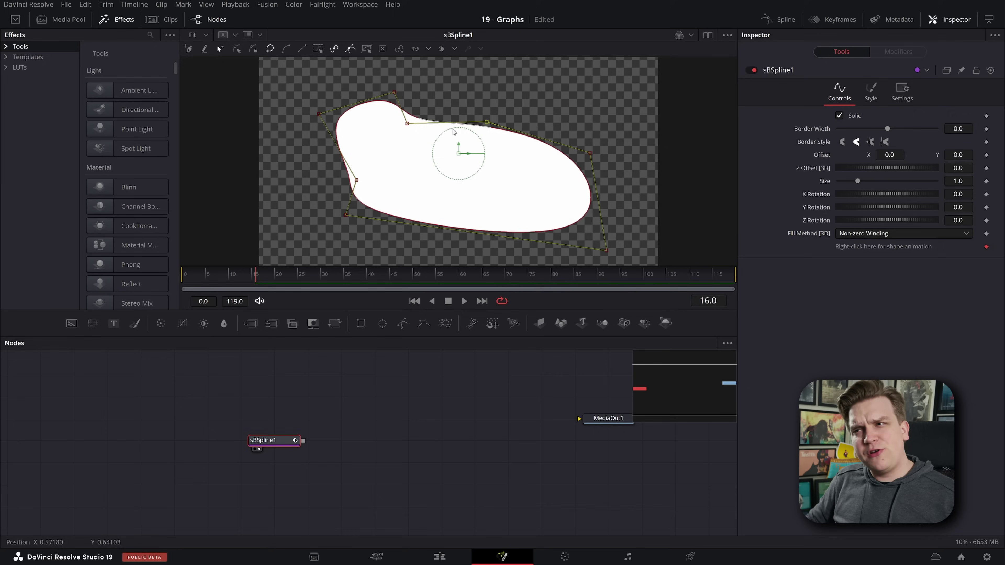
pyautogui.moveTo(407, 124); pyautogui.dragTo(356, 83)
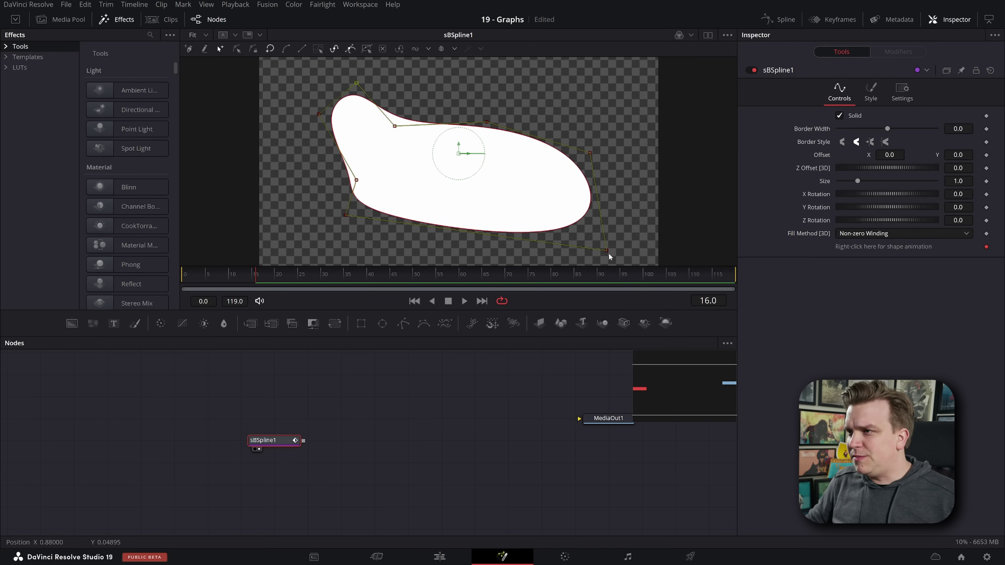
pyautogui.moveTo(609, 257); pyautogui.dragTo(588, 227)
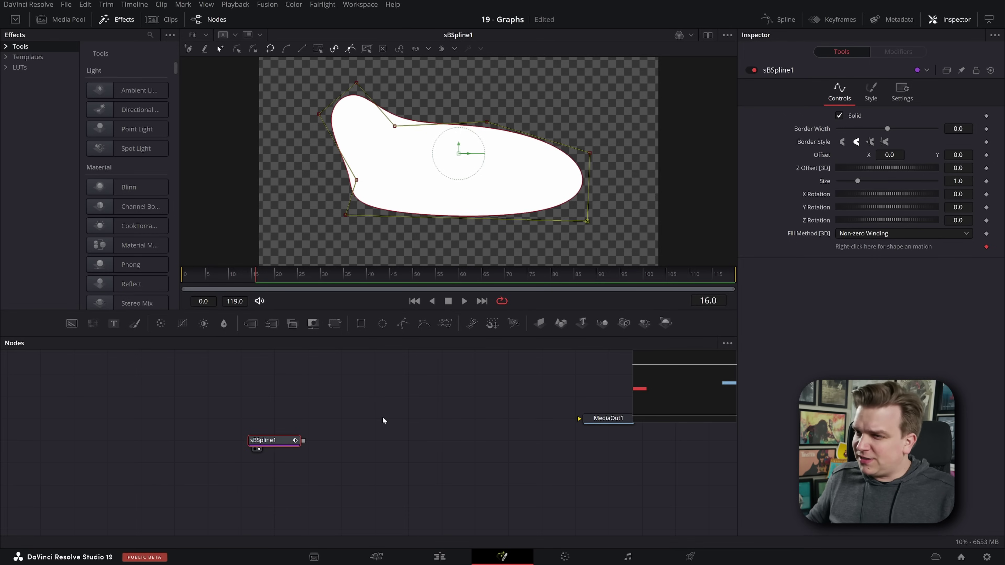
pyautogui.moveTo(382, 416); pyautogui.dragTo(212, 484)
# Step: Delete sBSpline1 and add a Text+ node whose text reads 'text'
pyautogui.press('Delete')
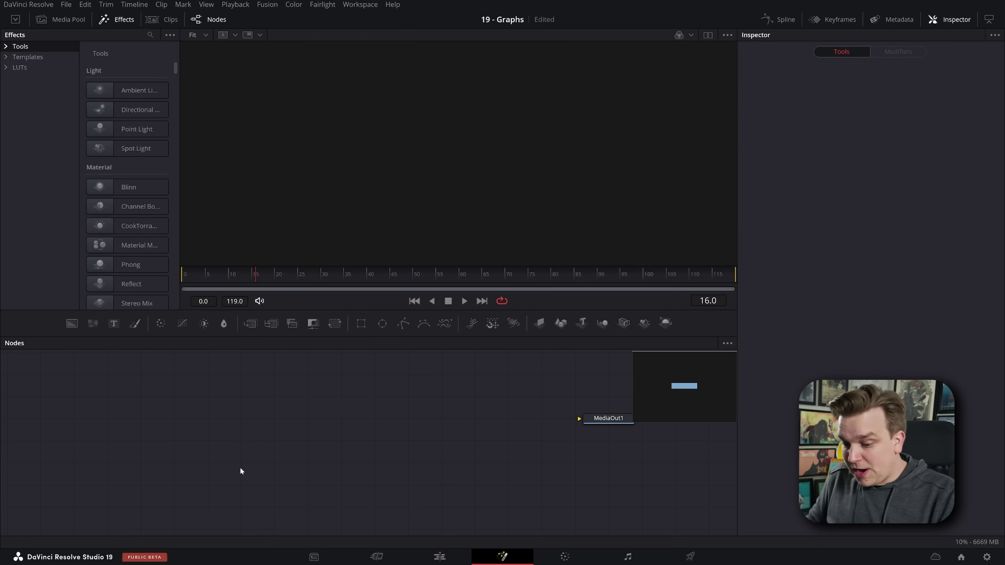
pyautogui.hotkey('shift', 'space')
pyautogui.write('stex')
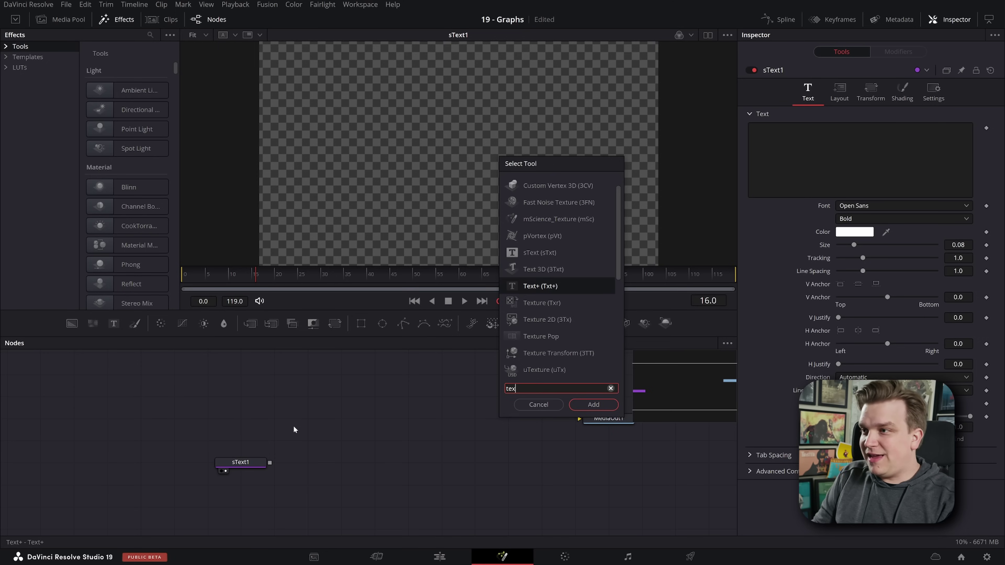
pyautogui.press('Return')
pyautogui.click(832, 173)
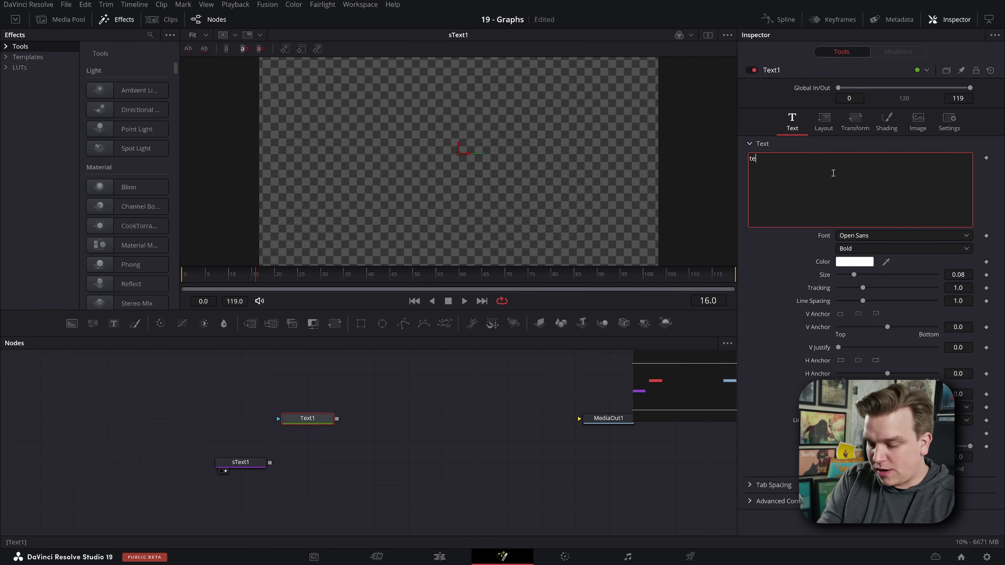
pyautogui.click(304, 425)
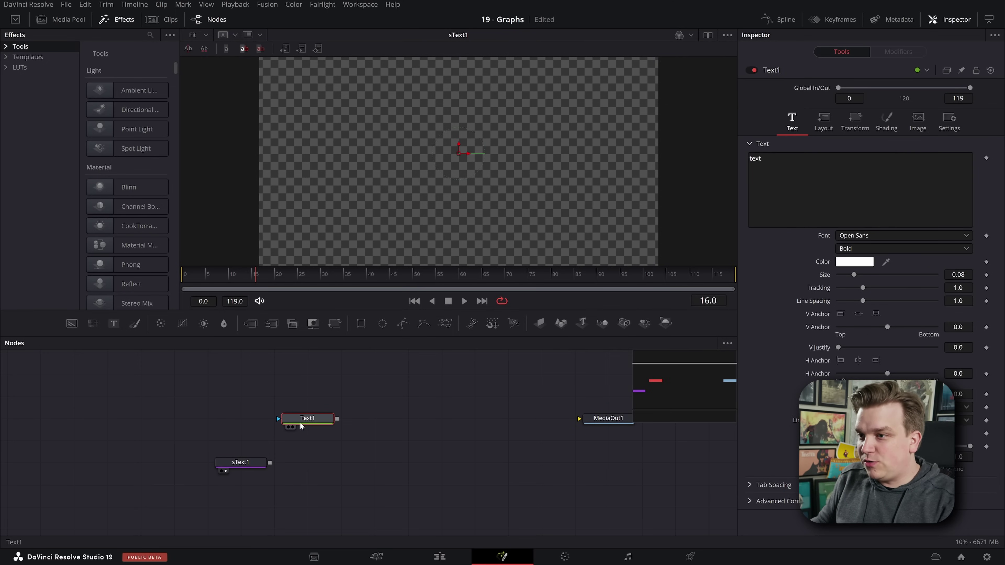
# Step: View Text1, then set sText1's text to 'stext' and view it
pyautogui.press('1')
pyautogui.click(241, 462)
pyautogui.click(807, 159)
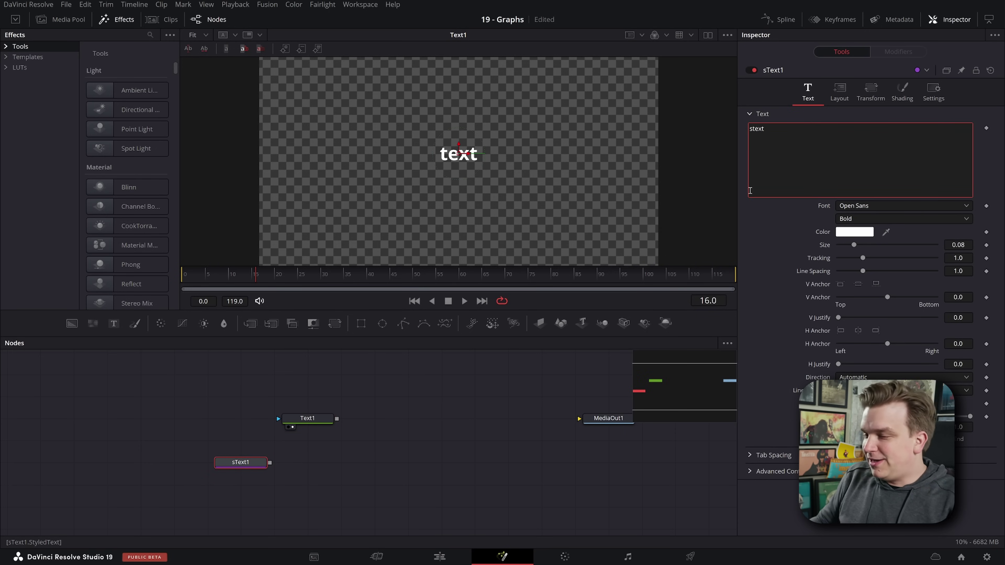
pyautogui.click(221, 470)
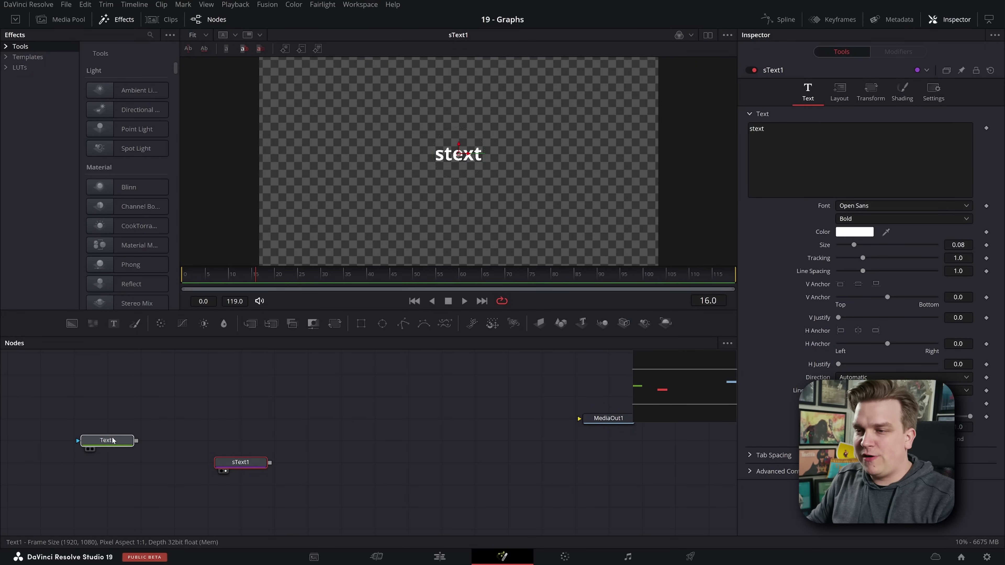
# Step: Add an sRectangle node and view its white rectangle with the Style settings shown
pyautogui.click(242, 467)
pyautogui.scroll(1, 247, 437)
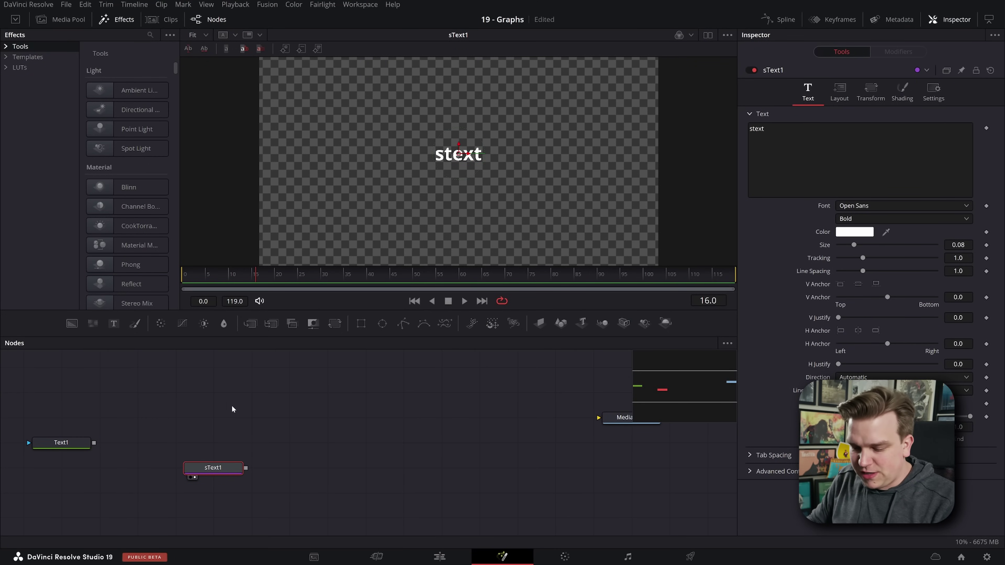
pyautogui.hotkey('shift', 'space')
pyautogui.write('srec')
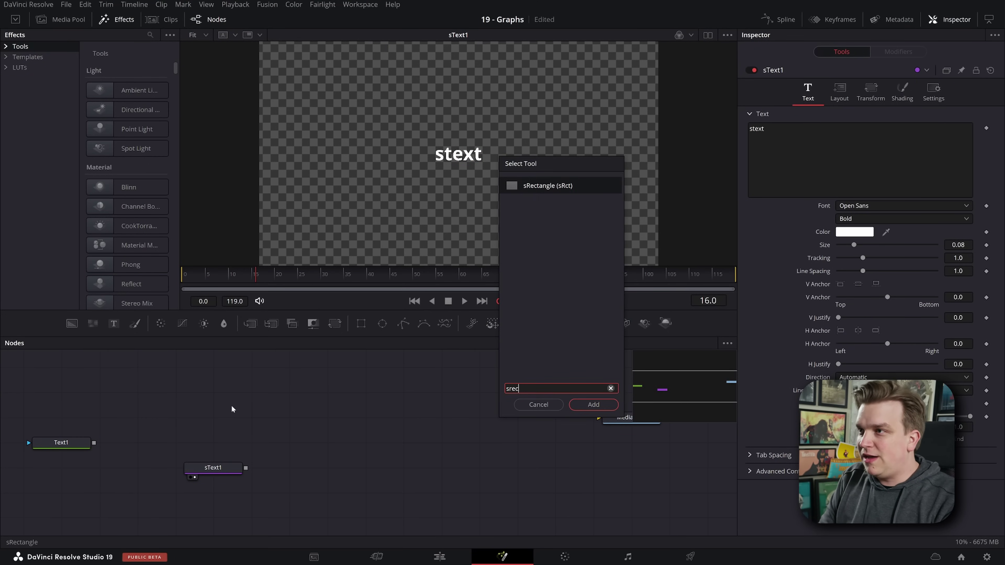
pyautogui.press('Return')
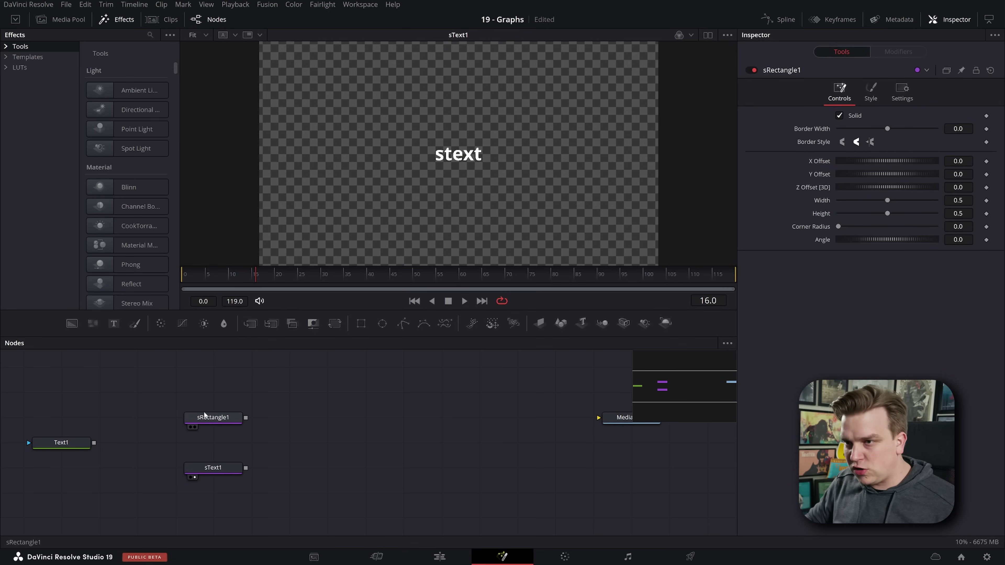
pyautogui.click(870, 93)
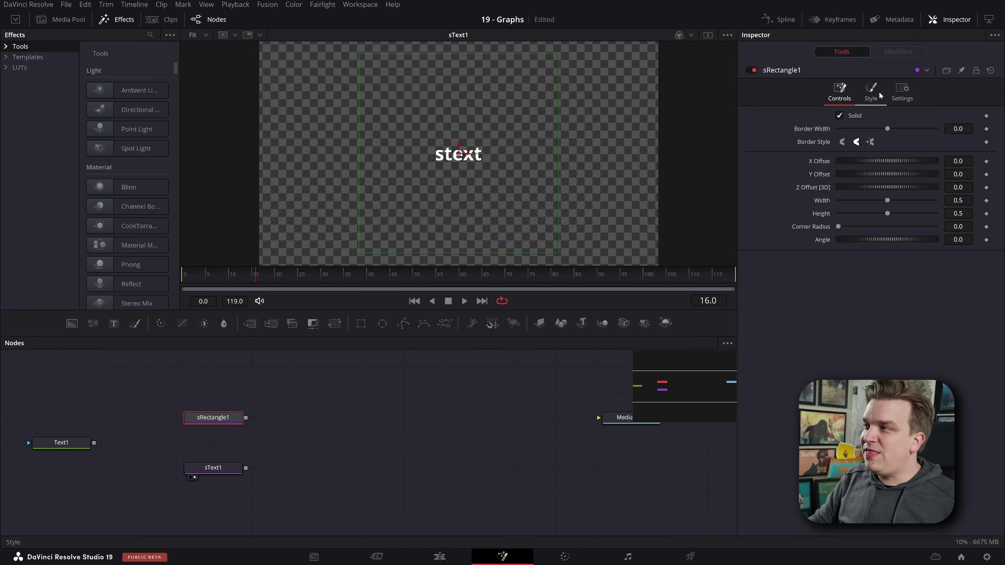
pyautogui.press('1')
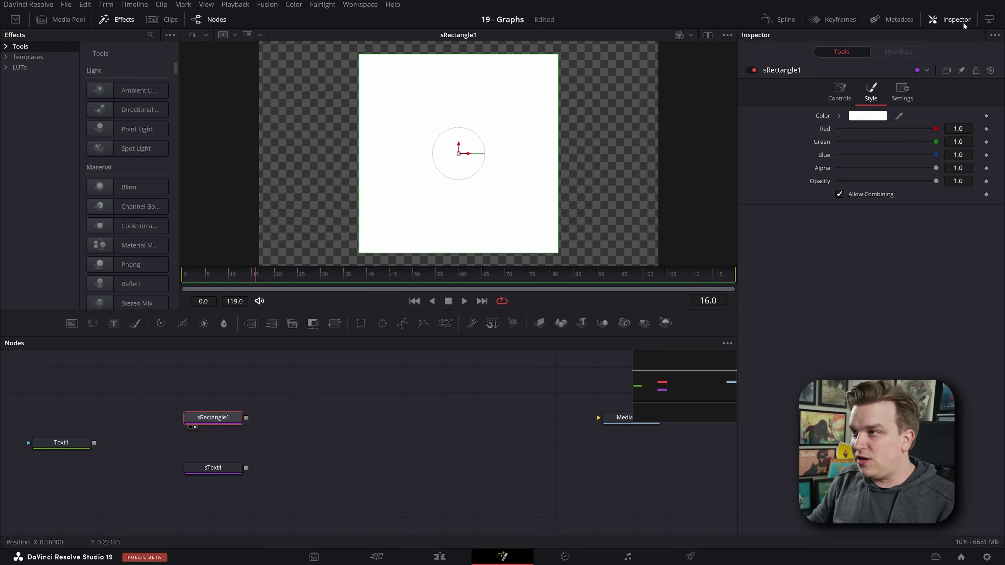
# Step: Set the rectangle's opacity to 0.358, trying a pink tint before reverting to white
pyautogui.moveTo(936, 180); pyautogui.dragTo(873, 188)
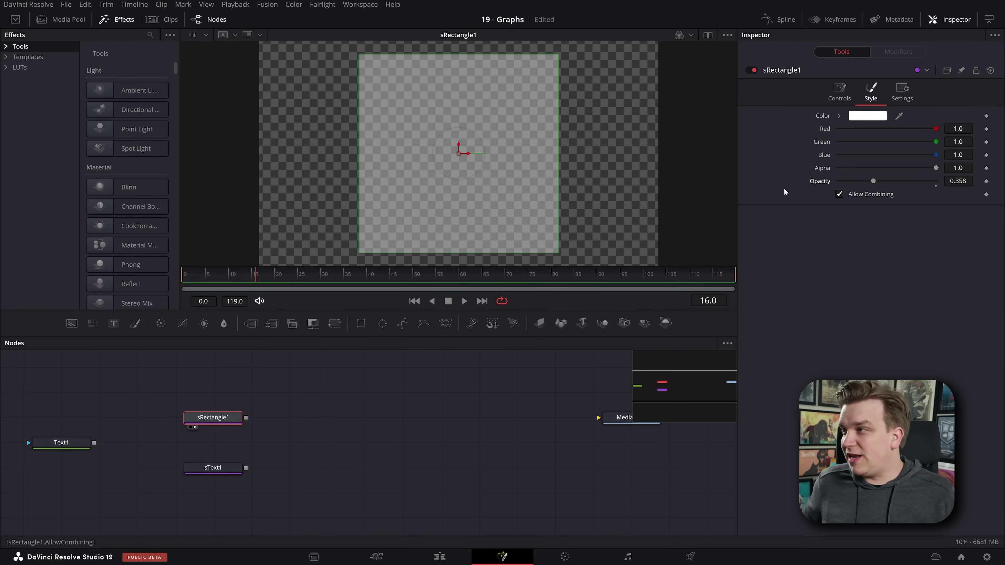
pyautogui.moveTo(935, 142); pyautogui.dragTo(889, 142)
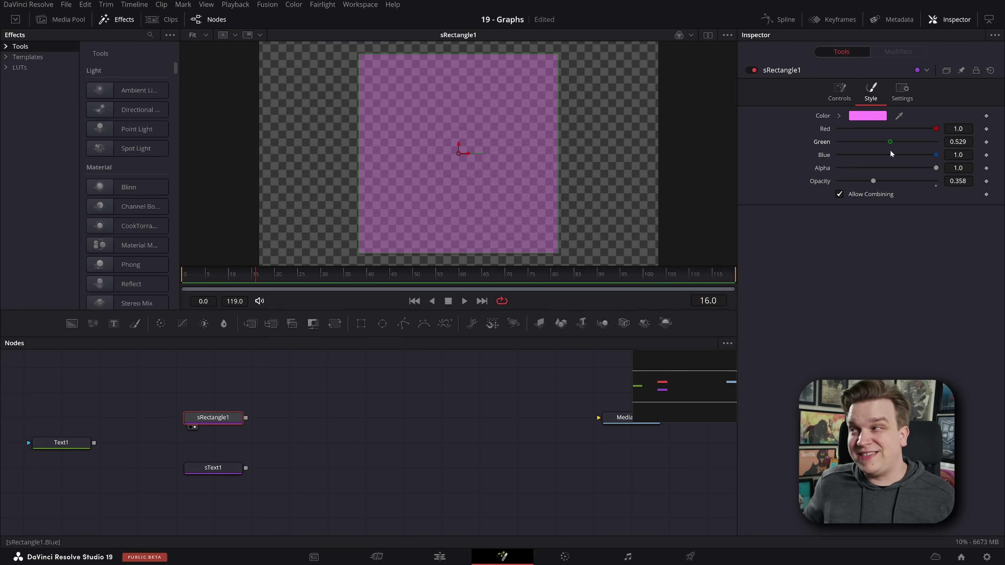
pyautogui.hotkey('ctrl', 'z')
pyautogui.hotkey('ctrl', 'shift', 'z')
pyautogui.hotkey('ctrl', 'z')
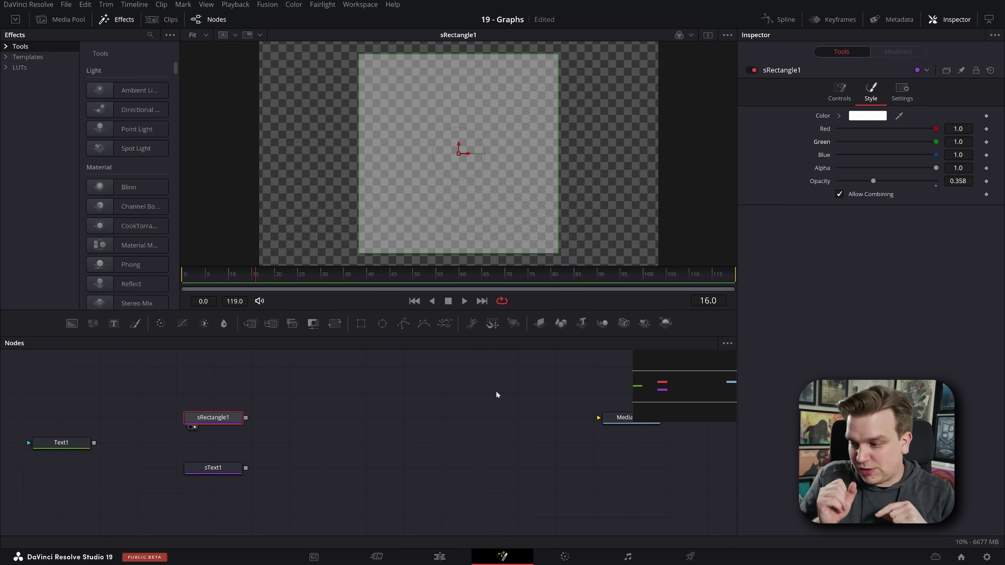
# Step: View Text1, keep its size at 0.08, and rearrange the nodes to make room
pyautogui.scroll(-2, 486, 404)
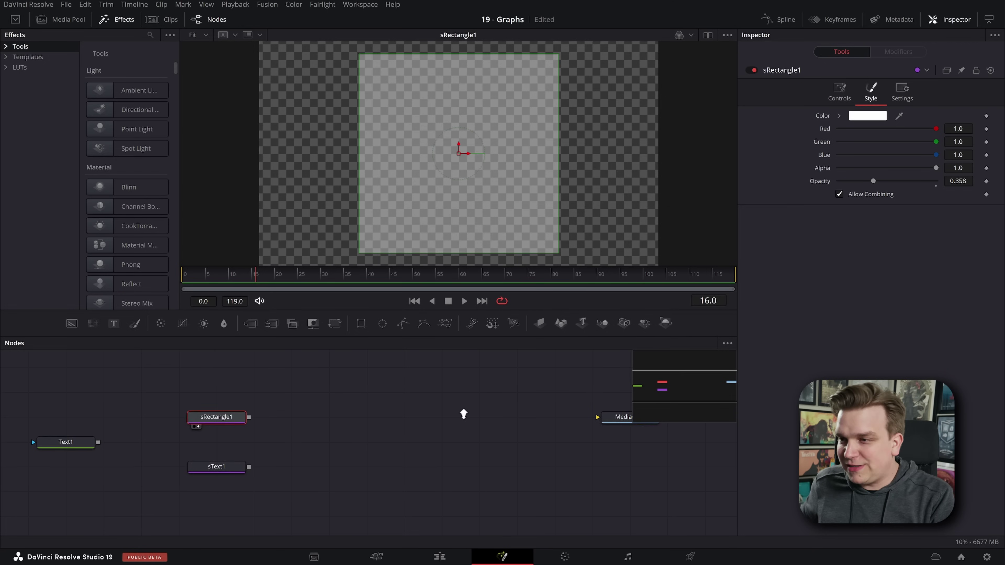
pyautogui.click(437, 405)
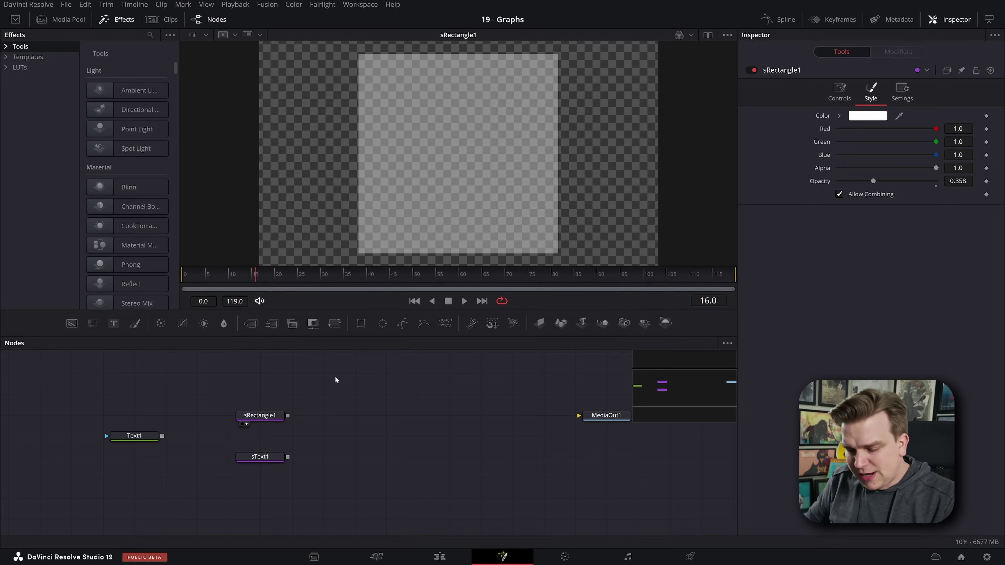
pyautogui.click(131, 439)
pyautogui.press('1')
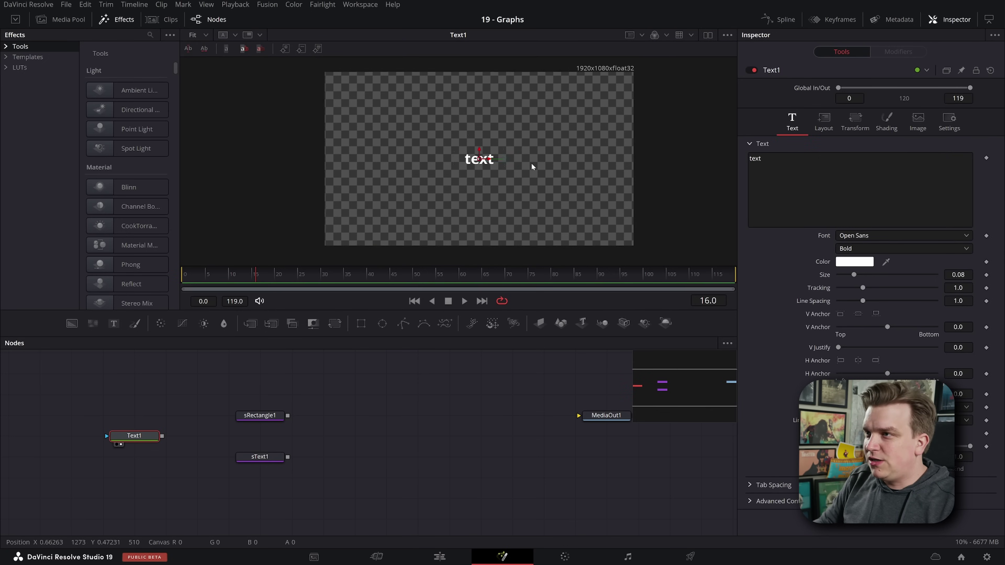
pyautogui.scroll(1, 531, 166)
pyautogui.moveTo(853, 275)
pyautogui.mouseDown()
pyautogui.moveTo(888, 265)
pyautogui.moveTo(858, 288)
pyautogui.mouseUp()
pyautogui.hotkey('ctrl', 'z')
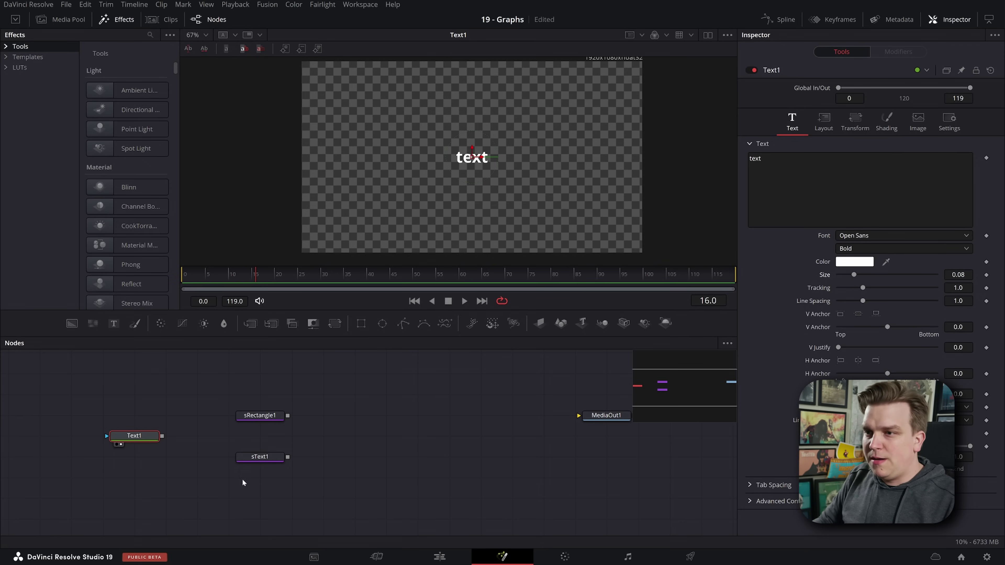
pyautogui.moveTo(347, 399); pyautogui.dragTo(405, 457)
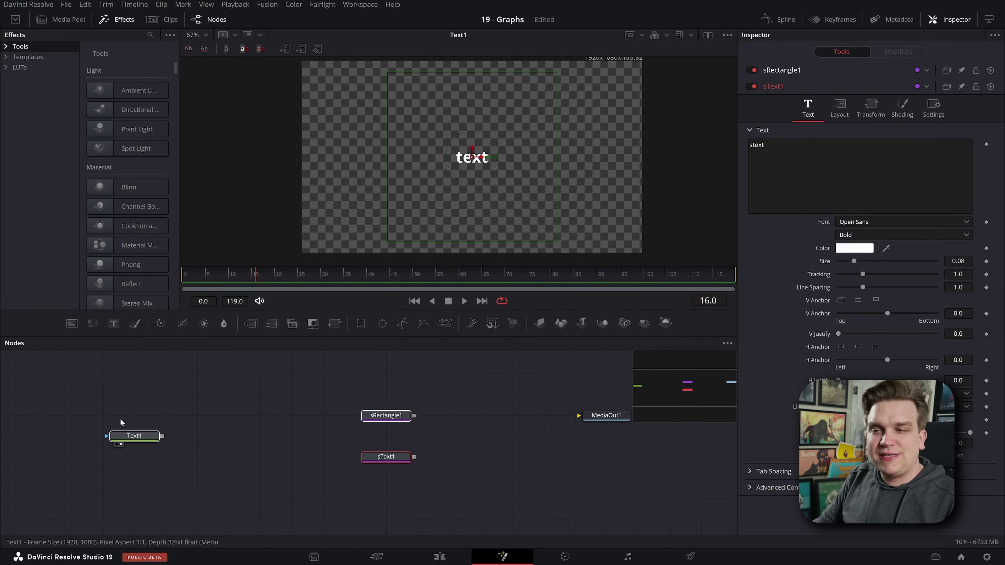
pyautogui.moveTo(124, 434); pyautogui.dragTo(124, 414)
# Step: Add a Green 1.0 Background masked to a thin bar, merge Text1 over it, view Merge1
pyautogui.hotkey('ctrl', 'v')
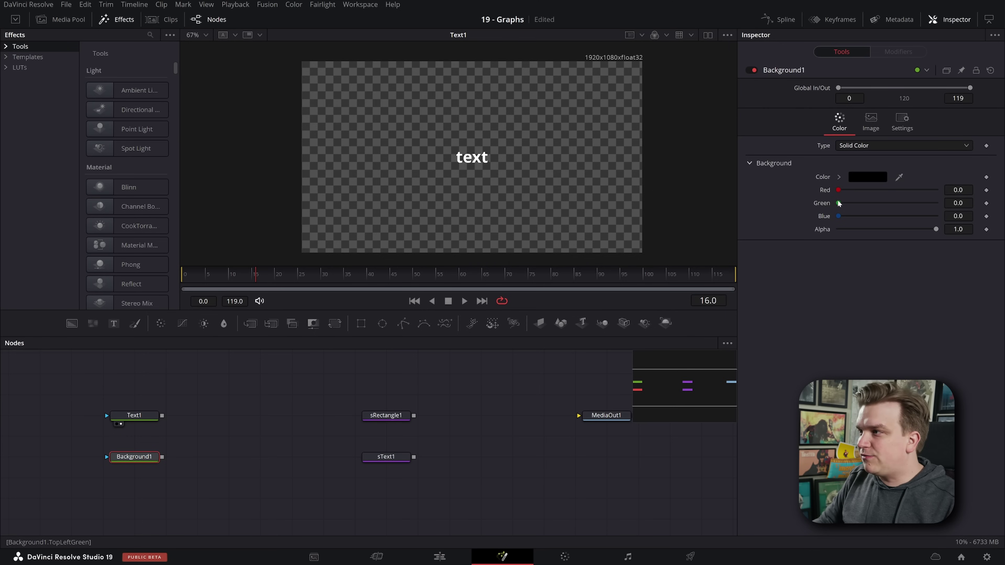
pyautogui.moveTo(838, 203); pyautogui.dragTo(935, 203)
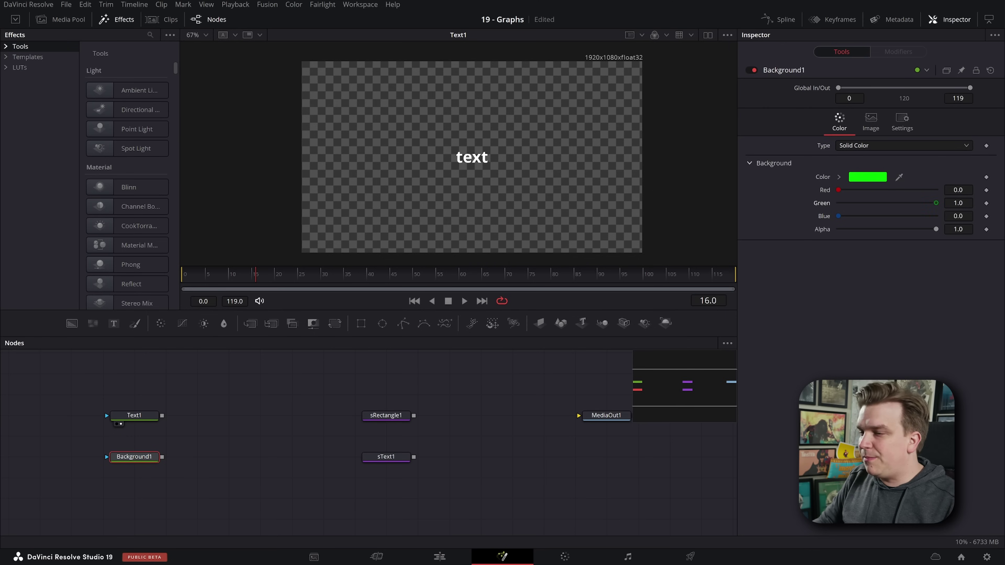
pyautogui.click(361, 323)
pyautogui.moveTo(478, 111); pyautogui.dragTo(468, 173)
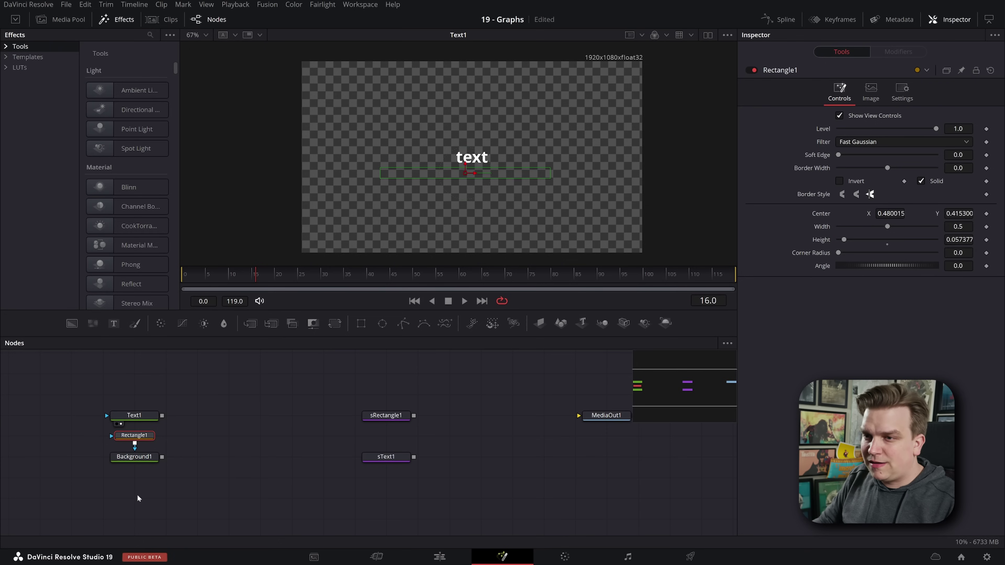
pyautogui.moveTo(161, 416); pyautogui.dragTo(162, 457)
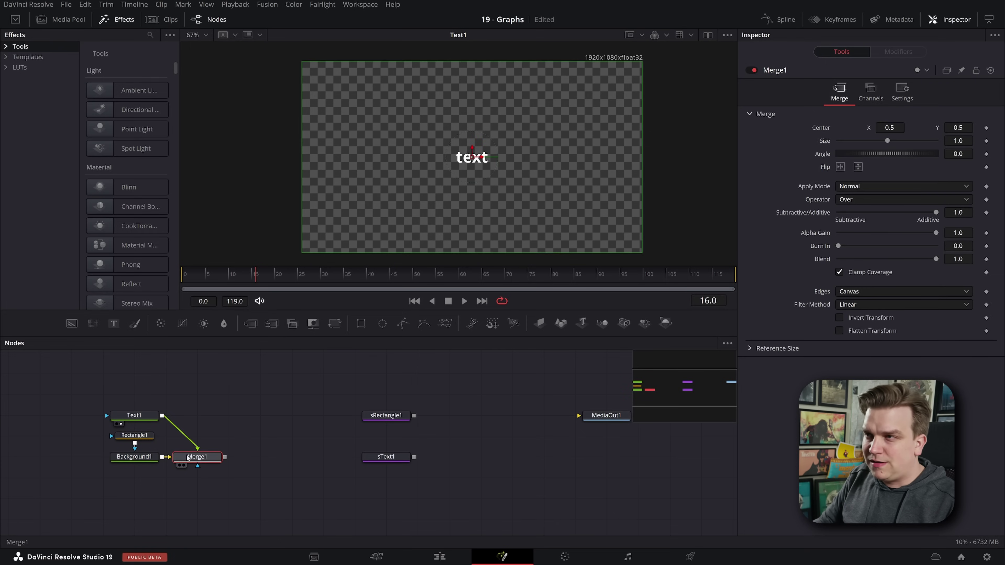
pyautogui.press('1')
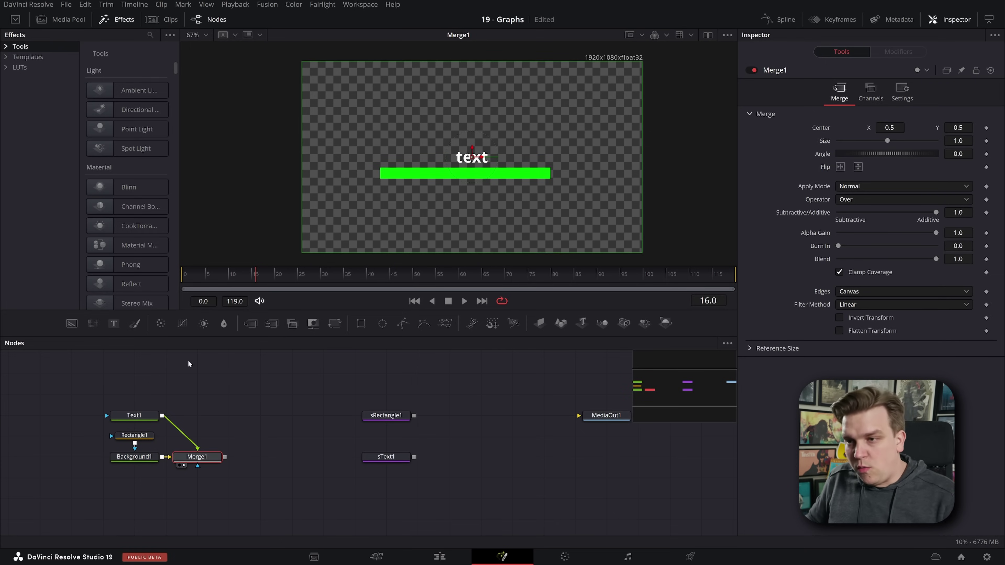
# Step: Add a Transform node after Merge1 and scale the merged image up
pyautogui.hotkey('shift', 'space')
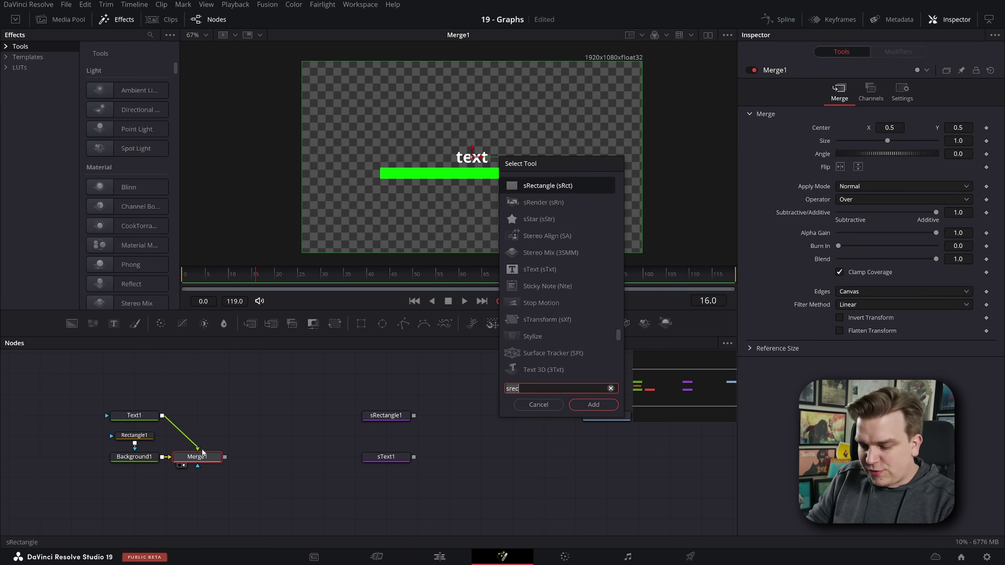
pyautogui.press('Escape')
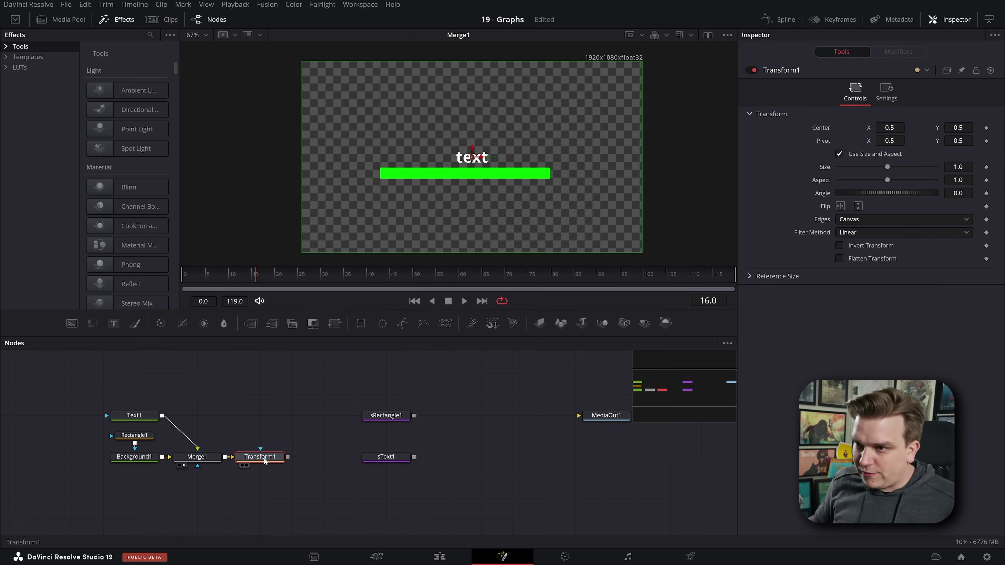
pyautogui.moveTo(888, 167); pyautogui.dragTo(944, 175)
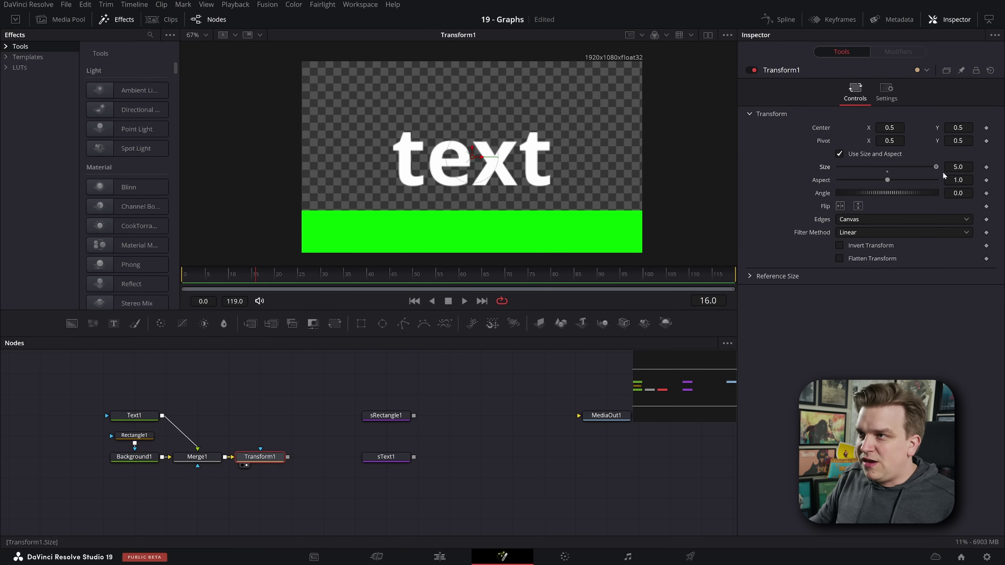
# Step: Shrink Text1's size to 0.04 and set Transform1's size to 10
pyautogui.scroll(5, 547, 196)
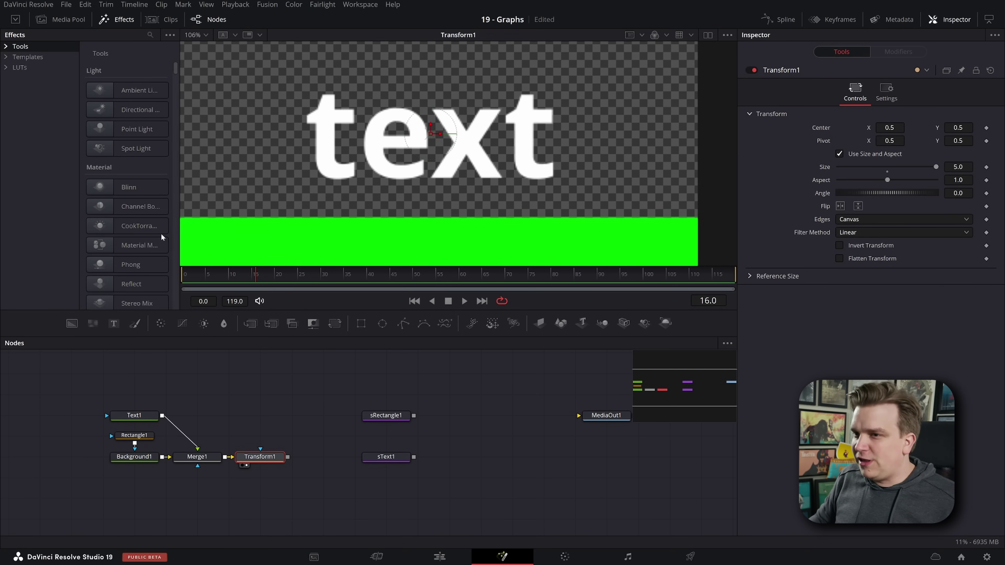
pyautogui.click(143, 417)
pyautogui.press('1')
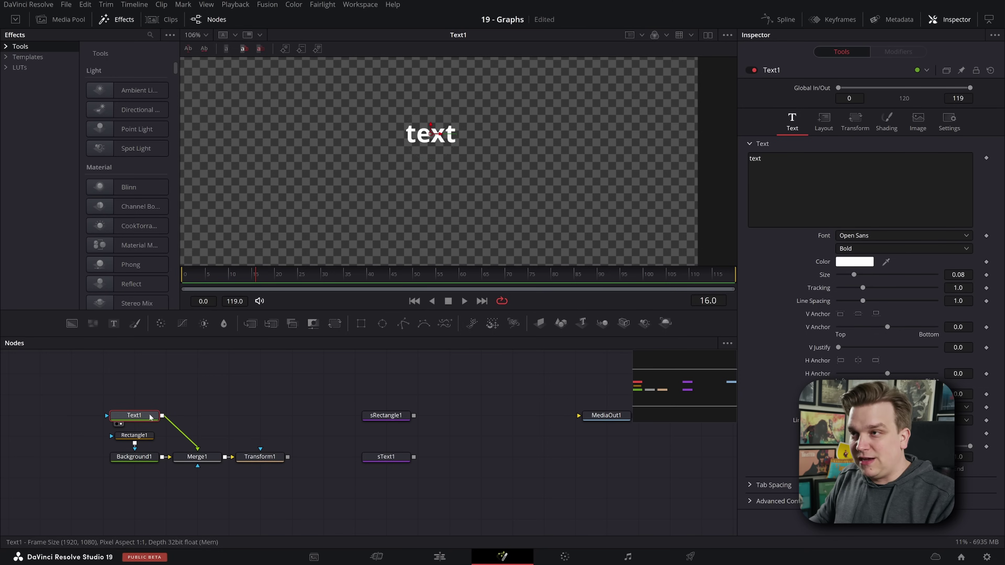
pyautogui.scroll(-2, 544, 194)
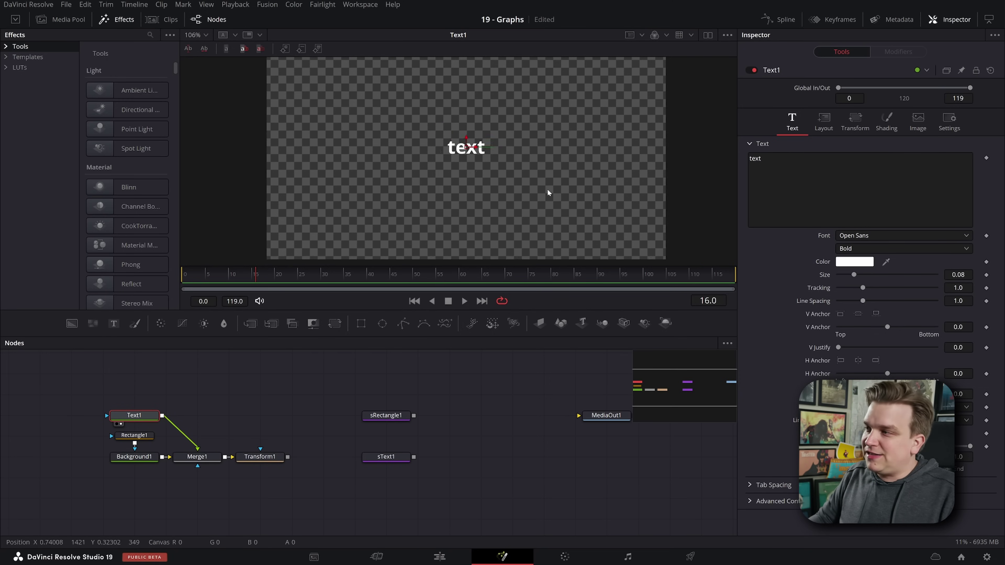
pyautogui.moveTo(855, 276); pyautogui.dragTo(815, 283)
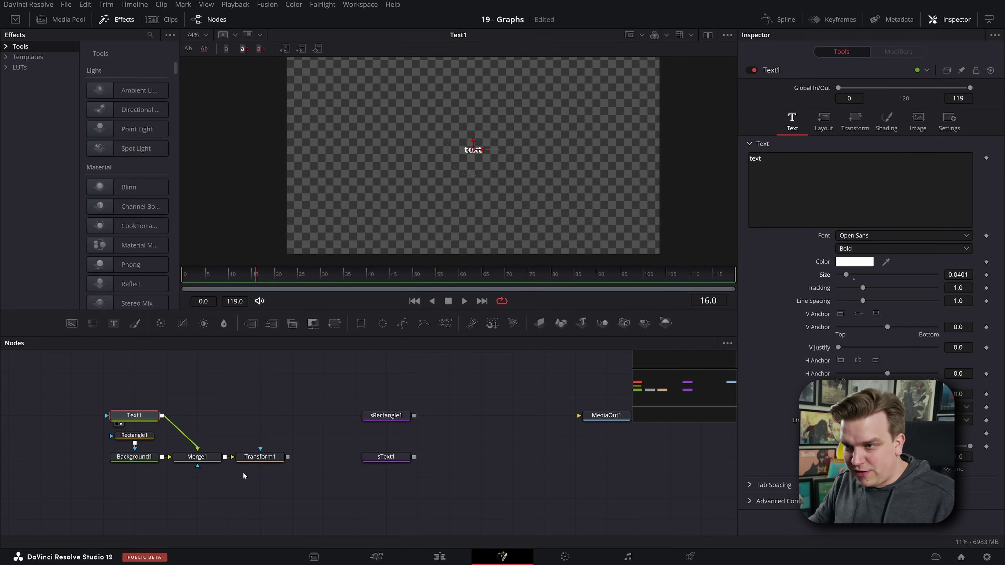
pyautogui.moveTo(259, 457); pyautogui.dragTo(678, 173)
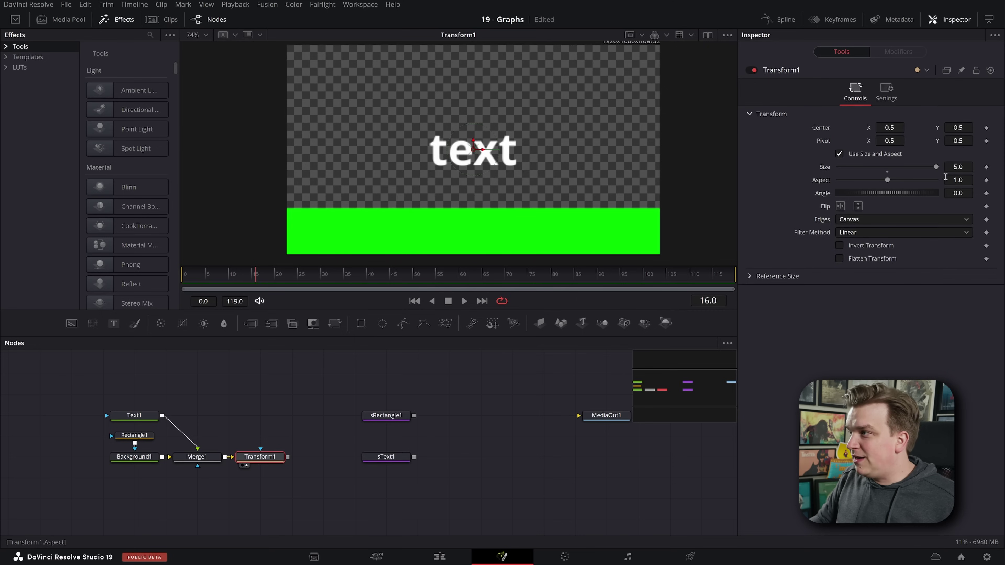
pyautogui.write('10')
pyautogui.press('Tab')
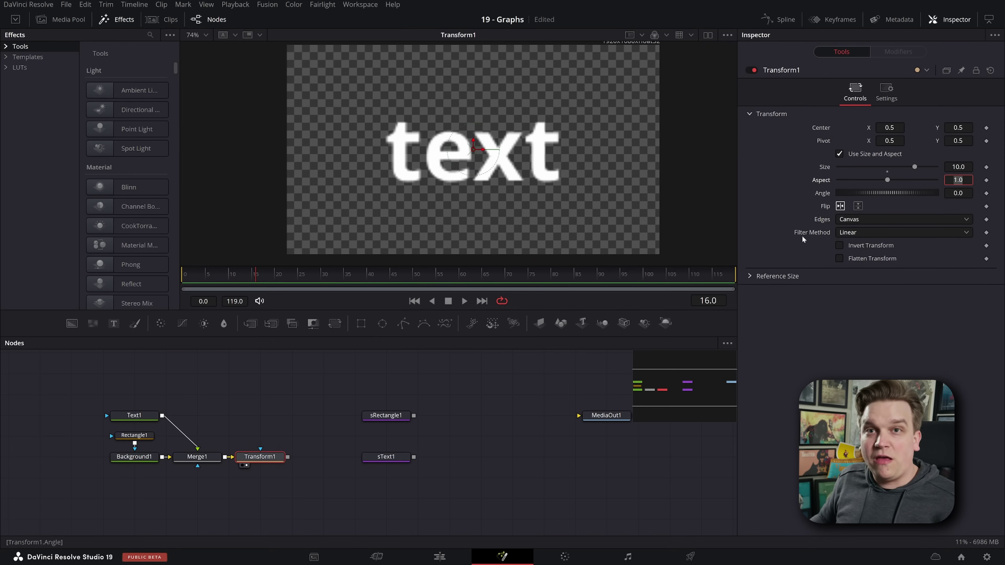
# Step: Flatten sRectangle1 into a thin bar at full opacity and change its colour to green
pyautogui.moveTo(386, 457); pyautogui.dragTo(386, 375)
pyautogui.hscroll(3, 438, 407)
pyautogui.moveTo(517, 437); pyautogui.dragTo(575, 438)
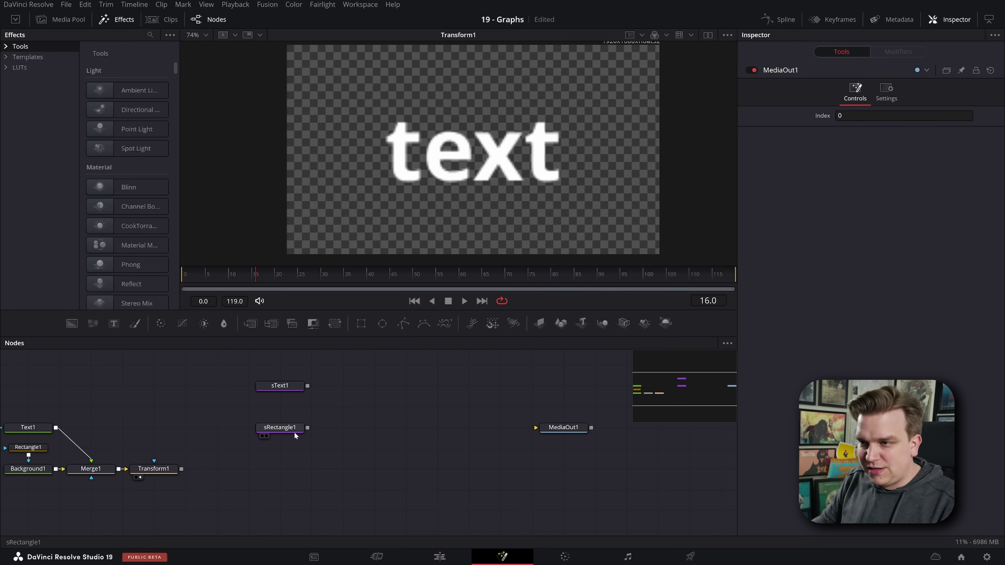
pyautogui.moveTo(293, 431); pyautogui.dragTo(505, 108)
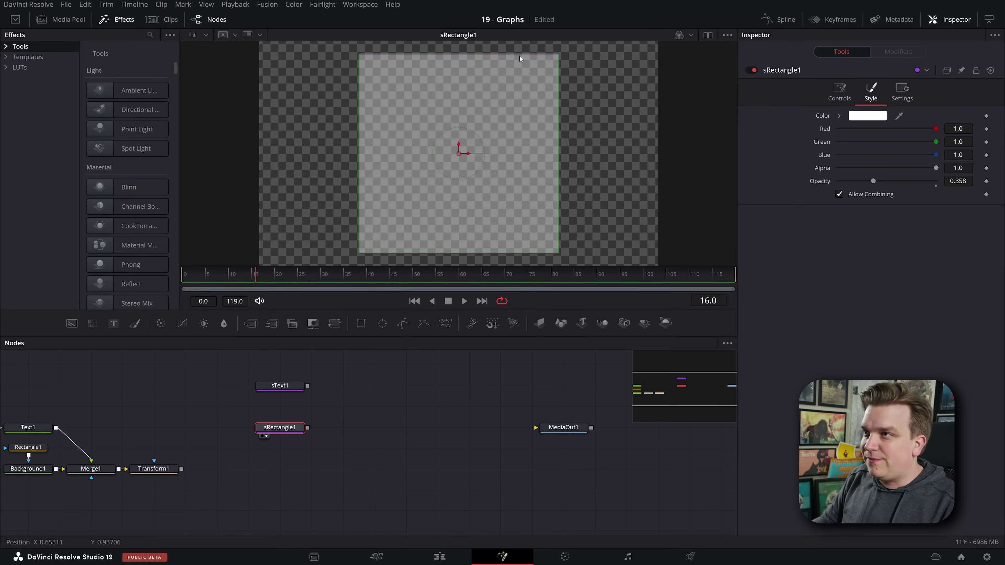
pyautogui.moveTo(520, 55); pyautogui.dragTo(537, 138)
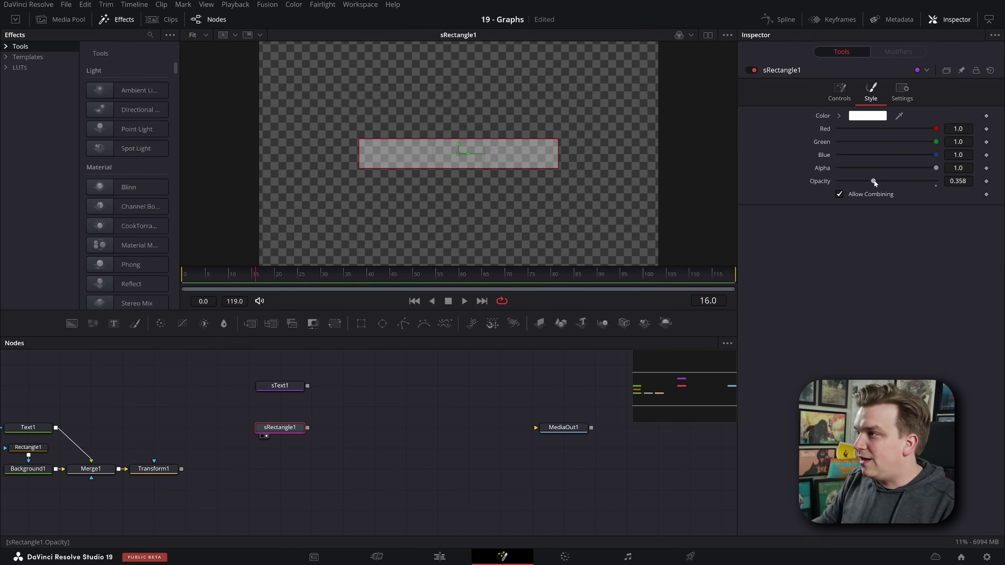
pyautogui.moveTo(874, 181); pyautogui.dragTo(935, 181)
pyautogui.moveTo(936, 142); pyautogui.dragTo(858, 129)
# Step: Combine sText1 and sRectangle1 in an sMerge and move the bar below the 'stext' label
pyautogui.moveTo(309, 385); pyautogui.dragTo(309, 428)
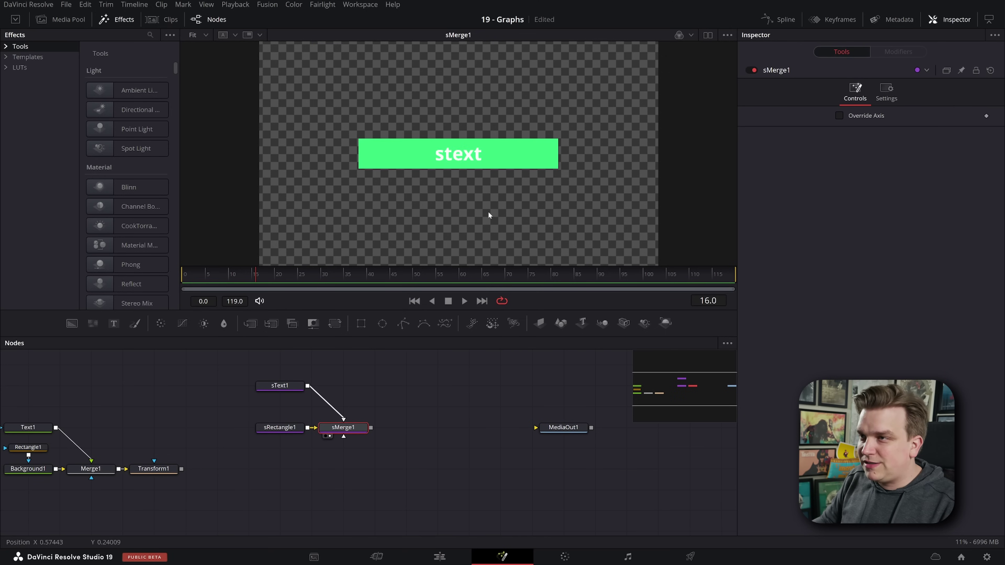
pyautogui.click(288, 427)
pyautogui.moveTo(457, 143); pyautogui.dragTo(457, 170)
pyautogui.click(284, 388)
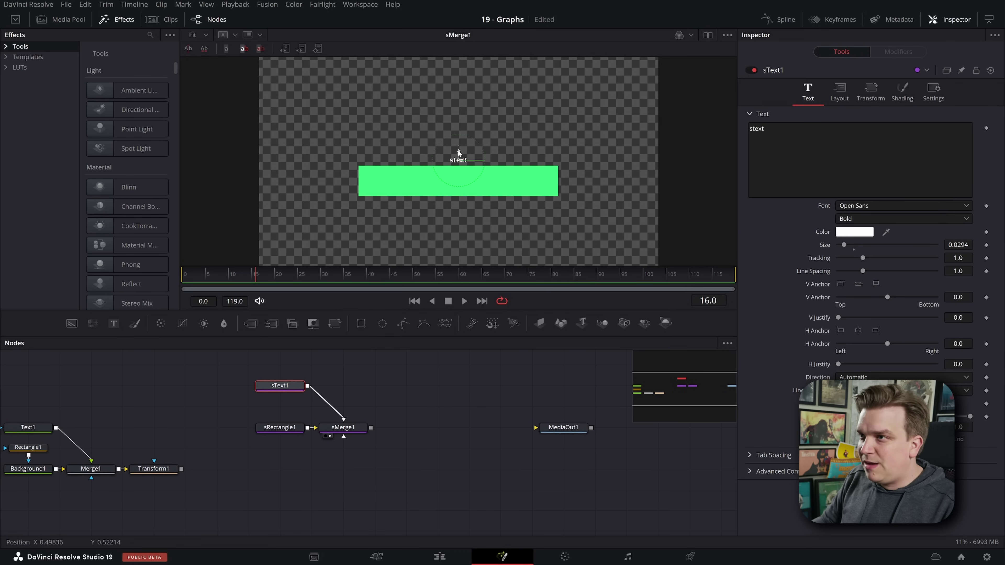
pyautogui.click(389, 477)
# Step: Add an sRender node after sMerge1, moving MediaOut1 down and sRender1 to the right
pyautogui.click(344, 432)
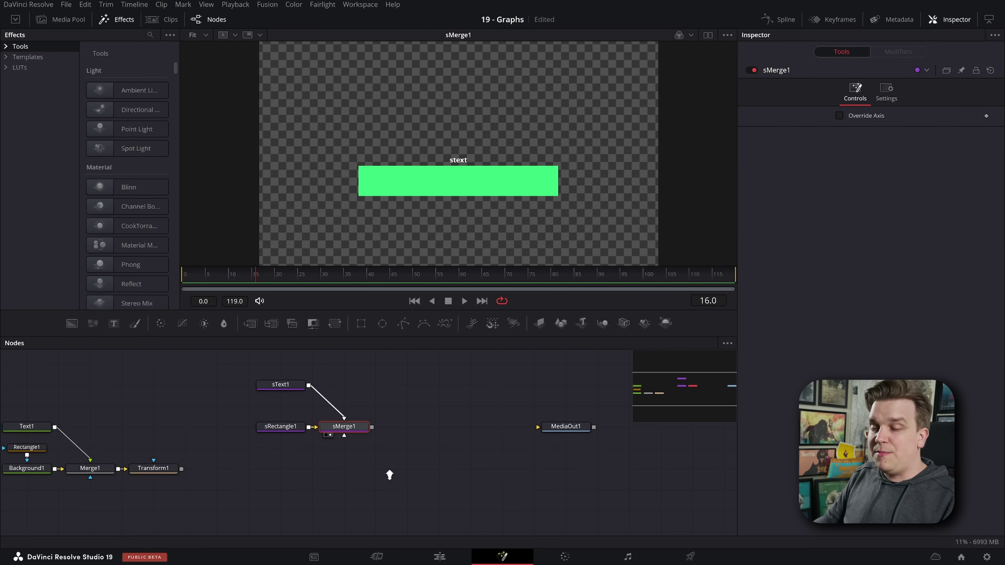
pyautogui.scroll(1, 388, 473)
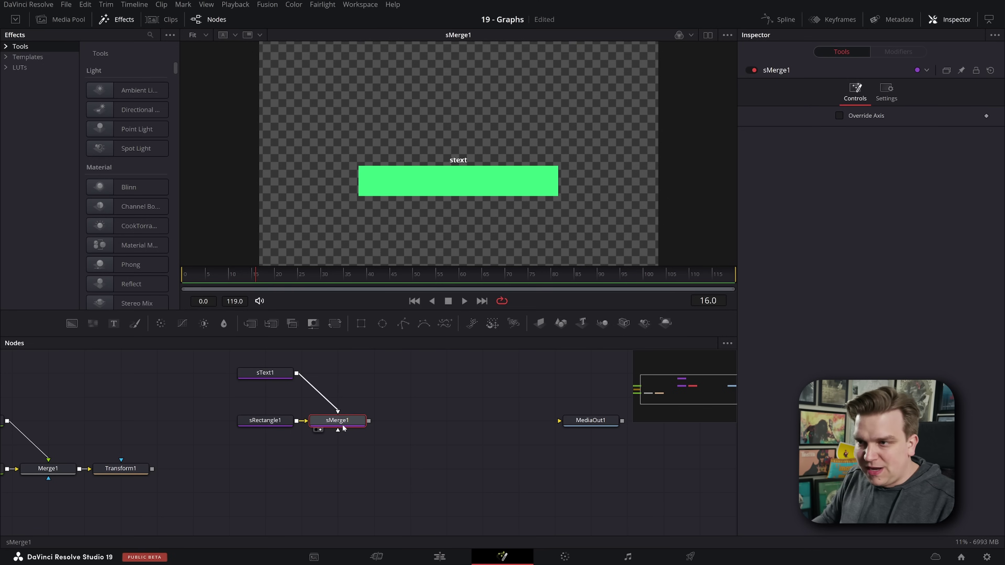
pyautogui.hotkey('shift', 'space')
pyautogui.write('sren')
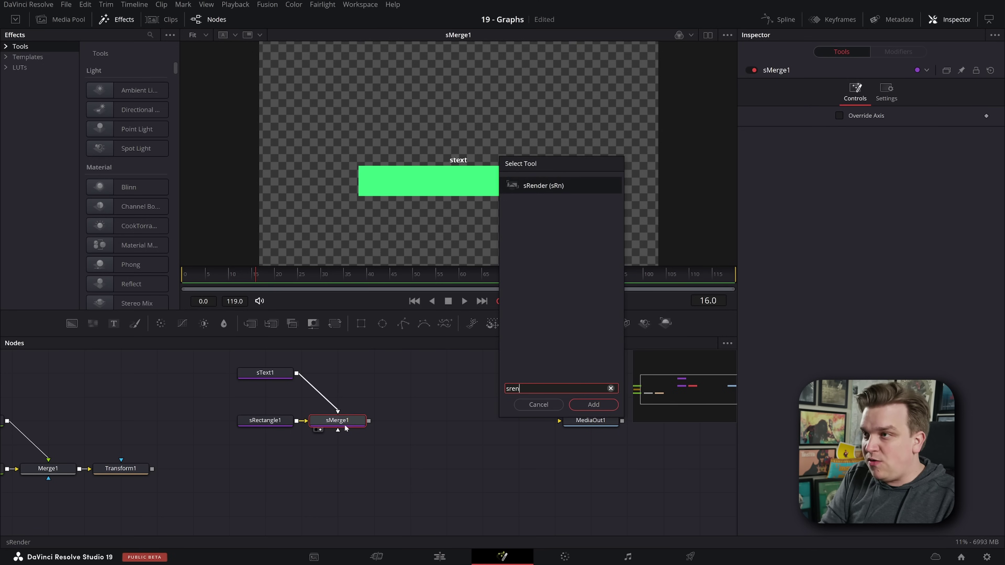
pyautogui.press('Return')
pyautogui.moveTo(422, 420); pyautogui.dragTo(564, 470)
pyautogui.hscroll(5, 396, 485)
pyautogui.moveTo(349, 416); pyautogui.dragTo(458, 416)
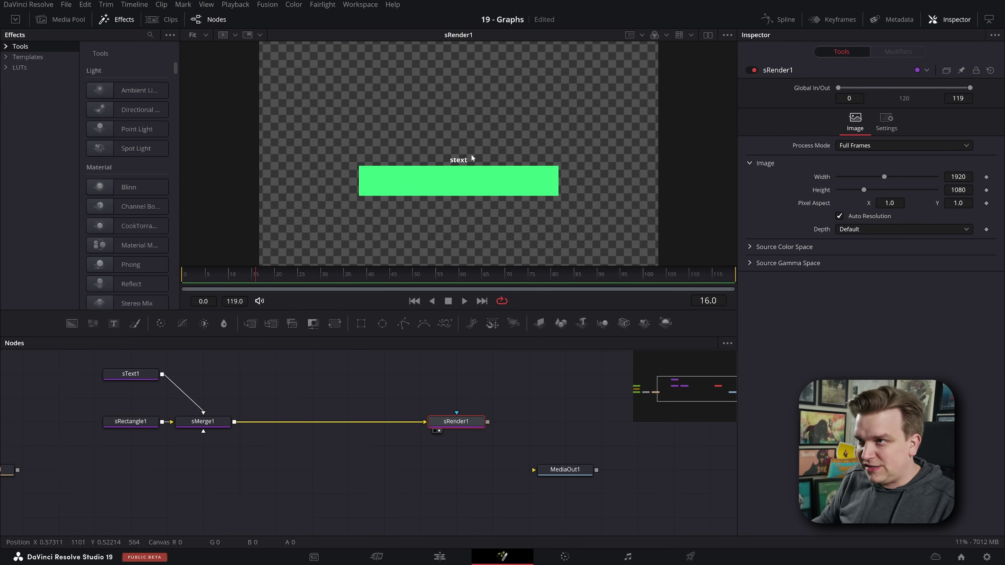
# Step: Insert an sTransform node between sMerge1 and sRender1
pyautogui.scroll(-3, 472, 158)
pyautogui.click(217, 422)
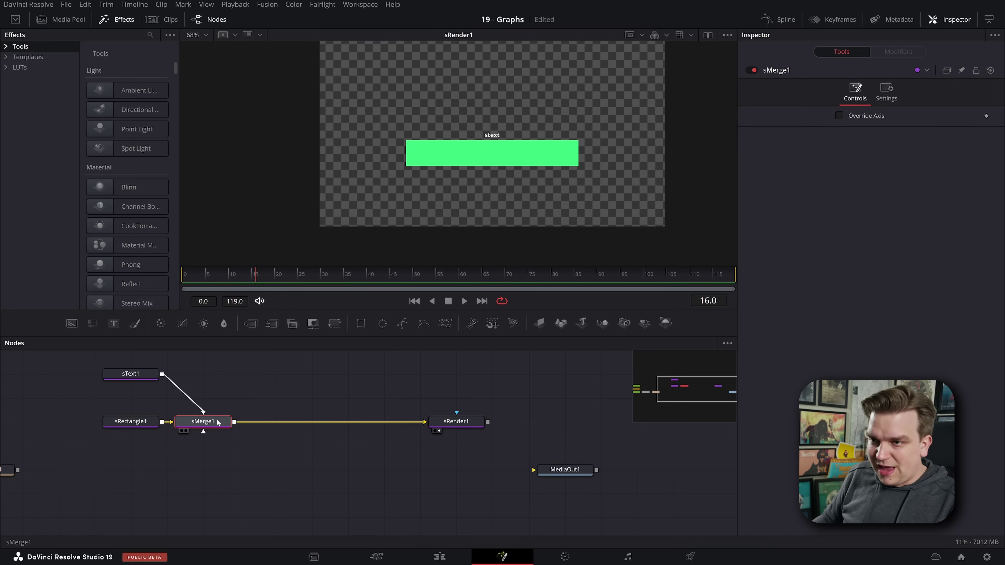
pyautogui.hotkey('shift', 'space')
pyautogui.write('stran')
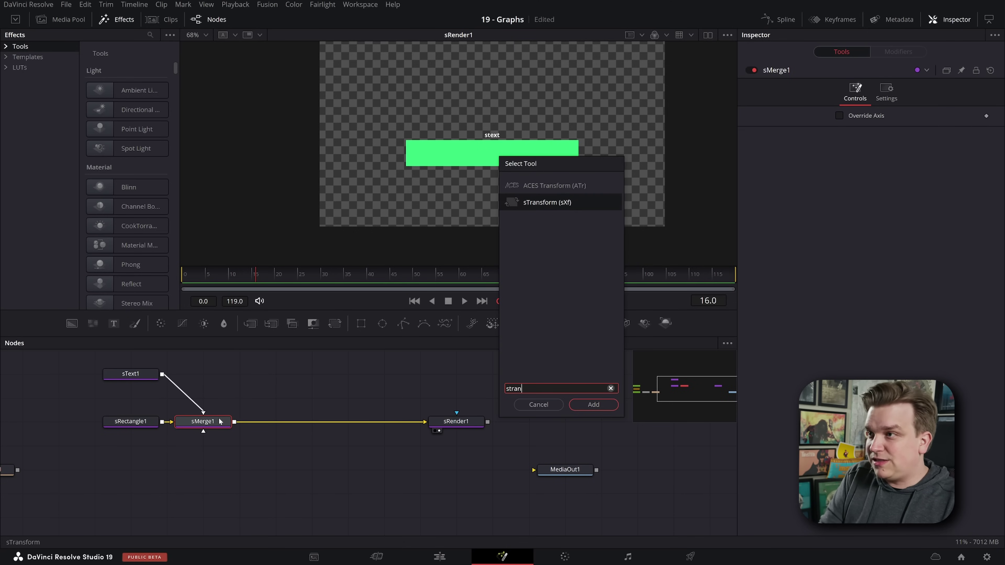
pyautogui.press('Return')
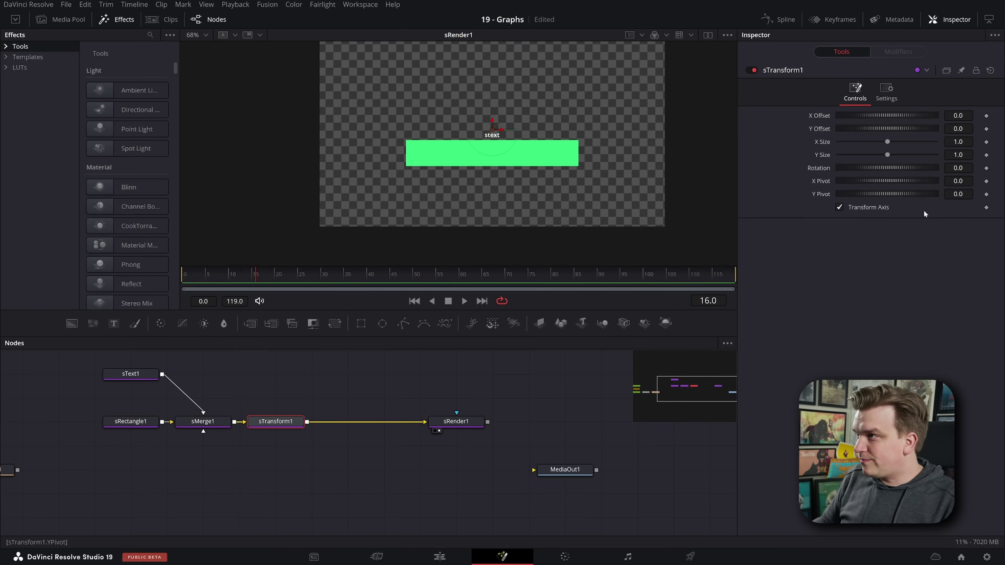
# Step: Publish sTransform1's X Size and connect Y Size to it
pyautogui.rightClick(823, 142)
pyautogui.click(847, 176)
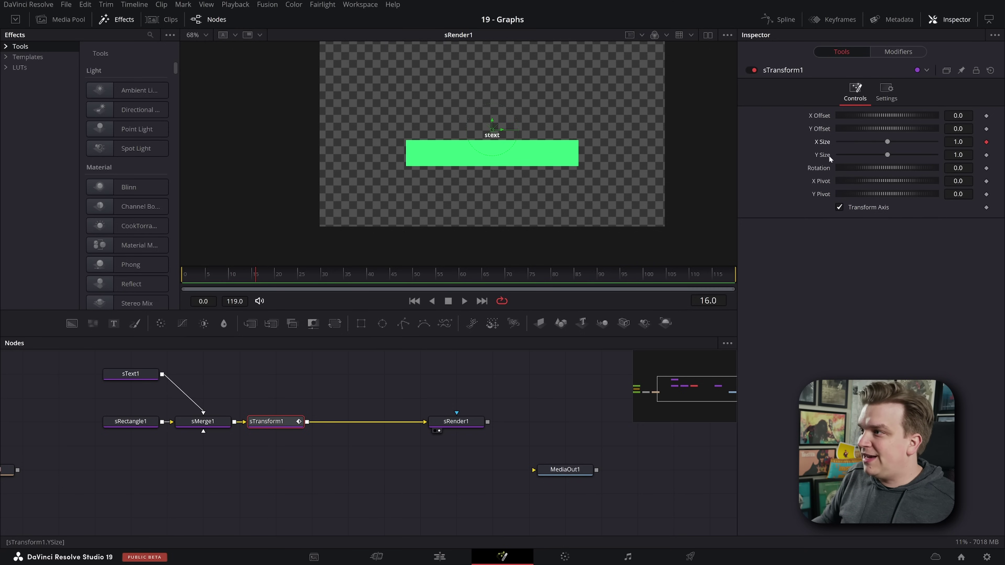
pyautogui.rightClick(829, 156)
pyautogui.moveTo(856, 214)
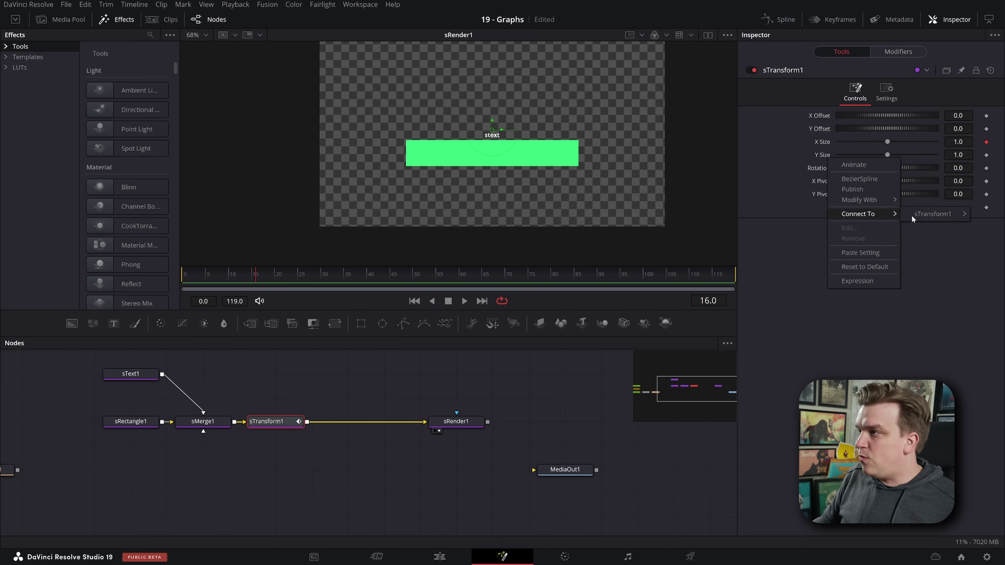
pyautogui.moveTo(926, 214)
pyautogui.click(881, 215)
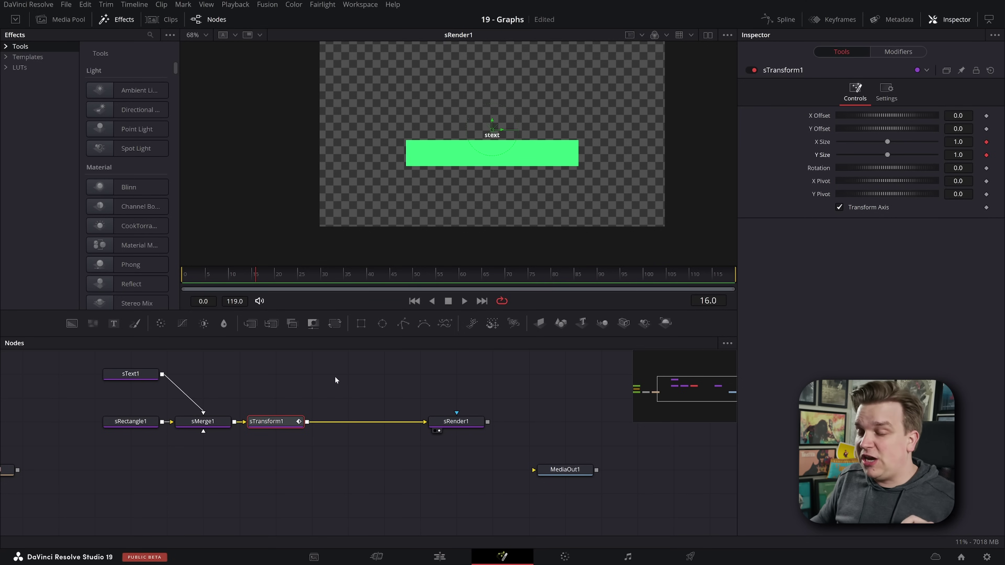
# Step: Check sRender1's image settings, then scale the shapes to 5 and then 10
pyautogui.scroll(4, 617, 127)
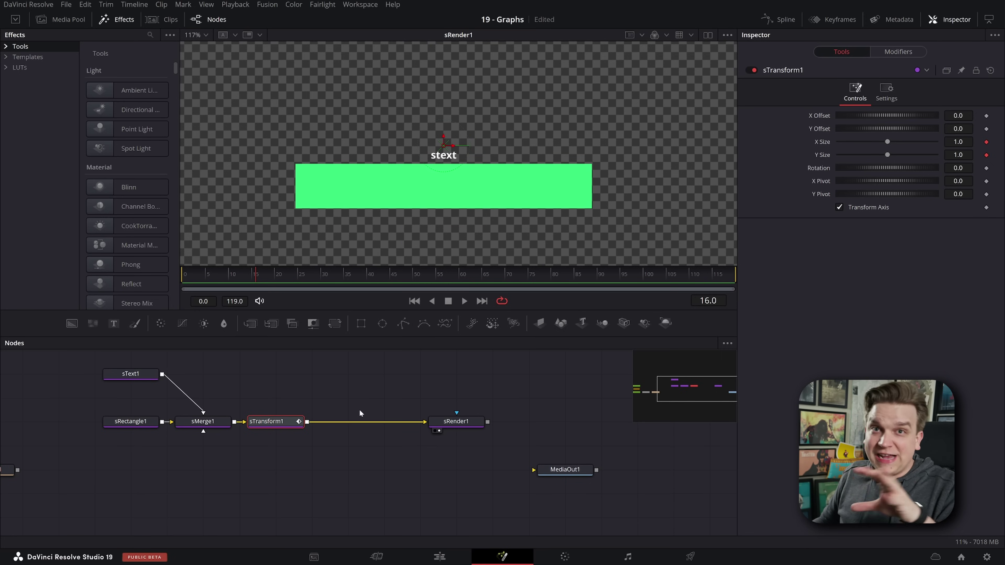
pyautogui.click(452, 424)
pyautogui.click(266, 424)
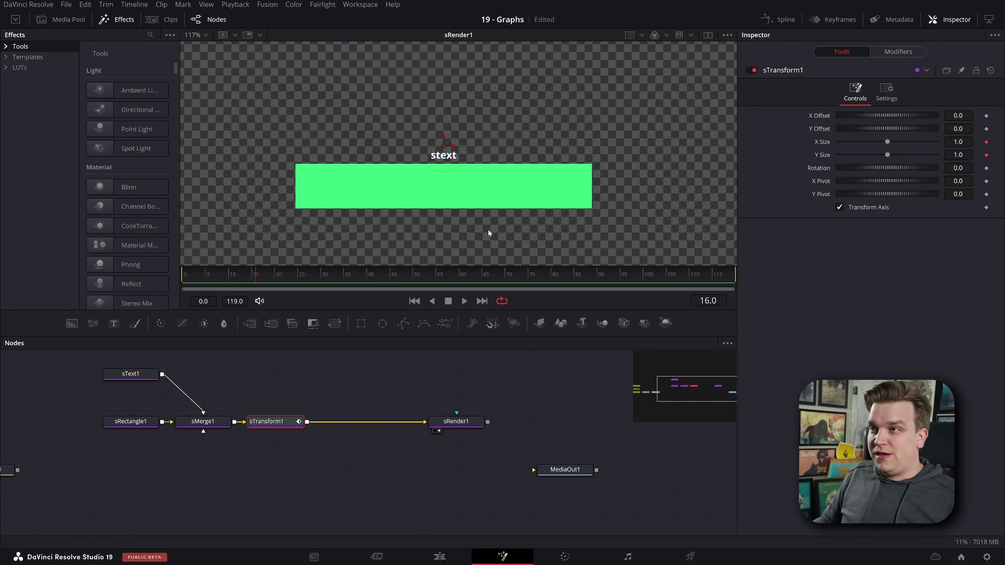
pyautogui.scroll(-4, 524, 215)
pyautogui.scroll(2, 421, 191)
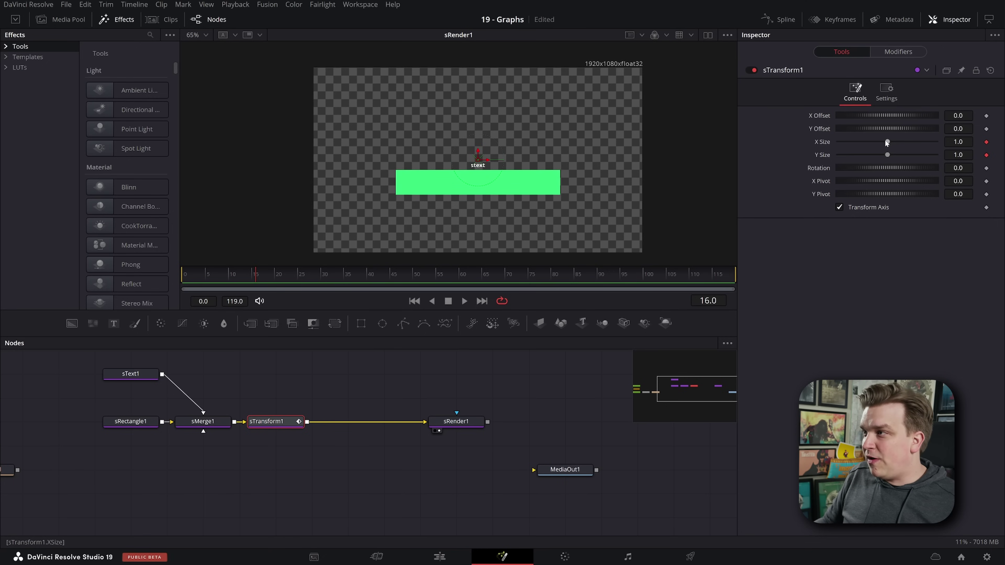
pyautogui.moveTo(887, 143); pyautogui.dragTo(936, 144)
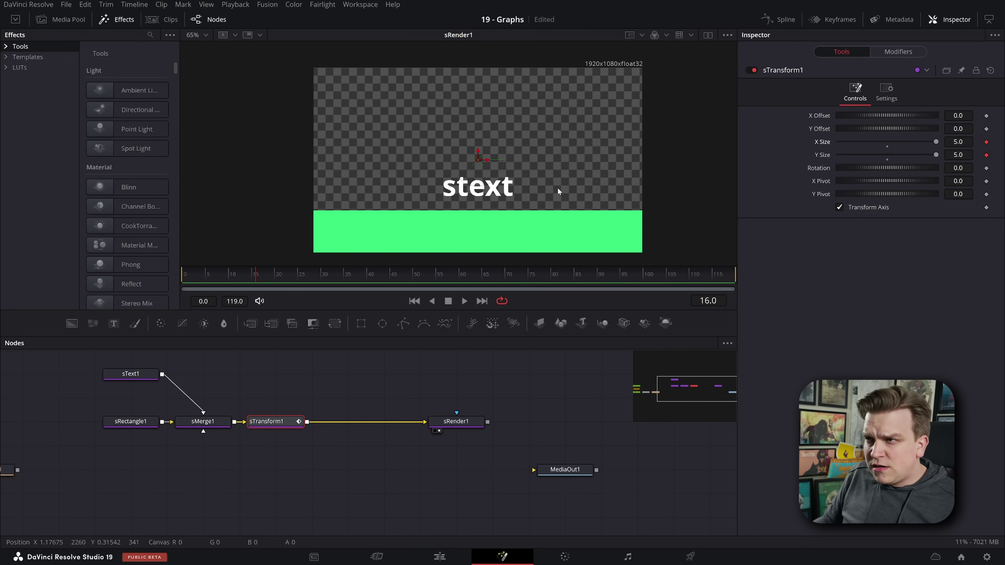
pyautogui.scroll(-2, 558, 192)
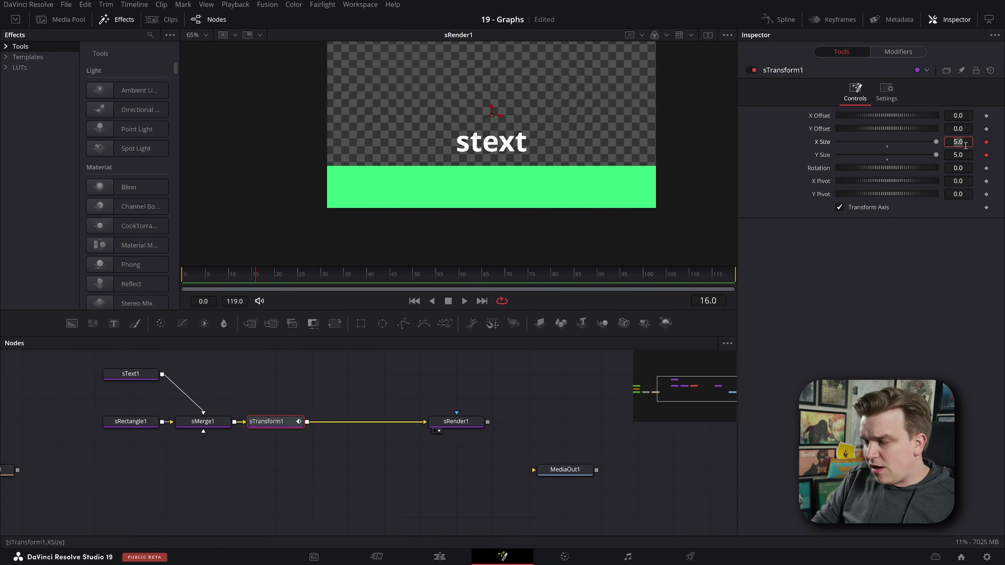
pyautogui.write('10')
pyautogui.press('Tab')
# Step: Set a Y Offset near 0.164 and raise the size to 15, then 17
pyautogui.moveTo(959, 128); pyautogui.dragTo(967, 128)
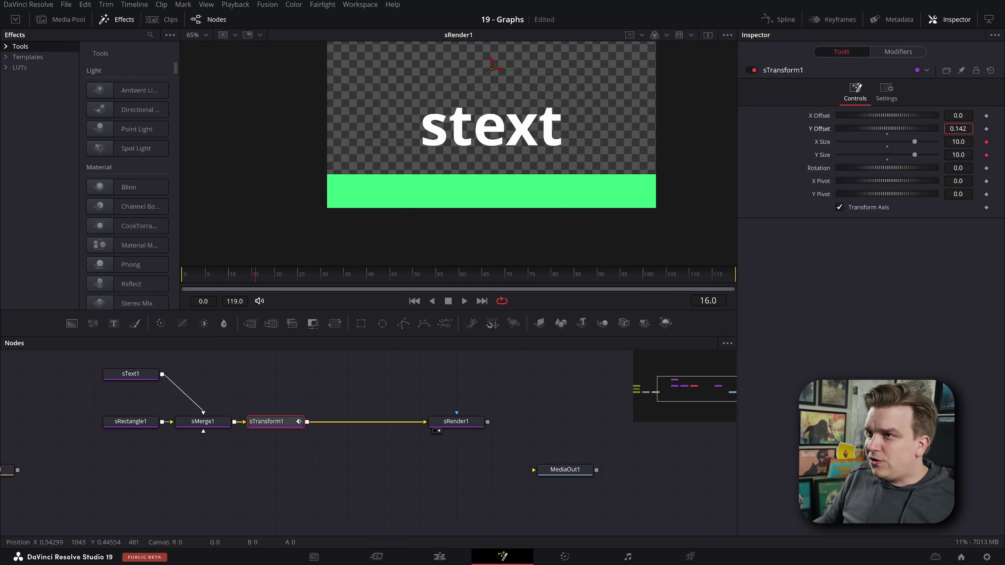
pyautogui.scroll(3, 525, 155)
pyautogui.scroll(-3, 525, 155)
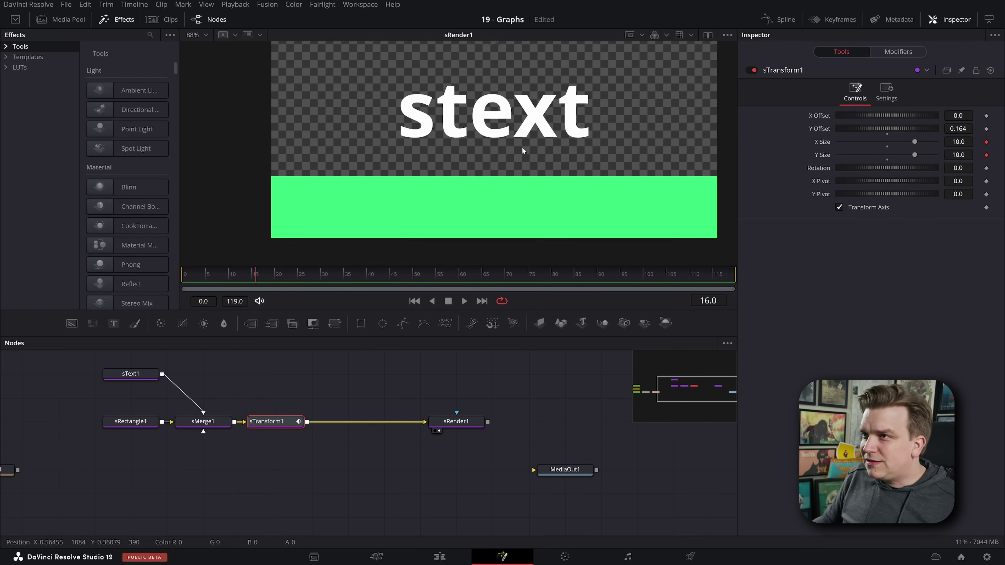
pyautogui.click(965, 155)
pyautogui.write('15')
pyautogui.press('Tab')
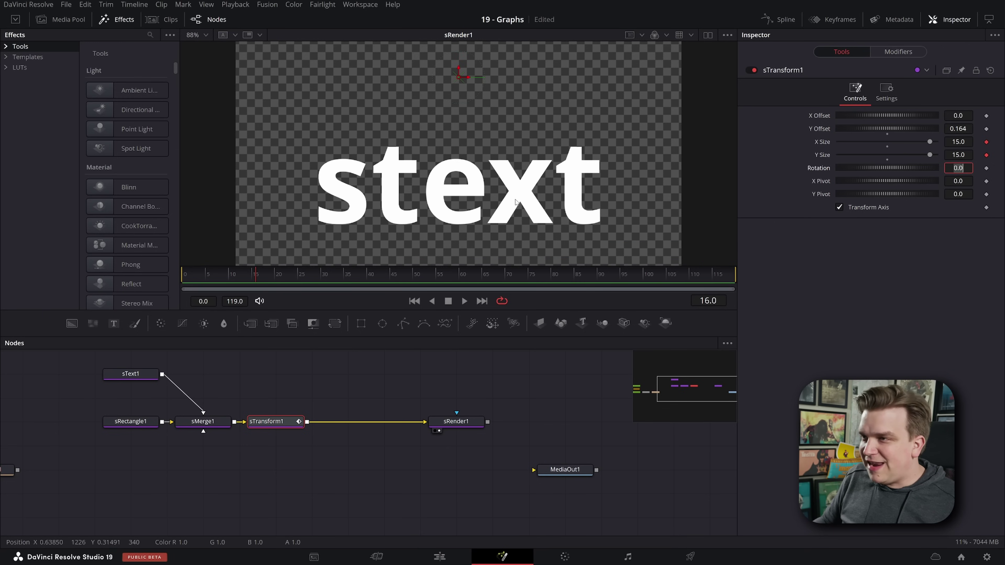
pyautogui.scroll(-1, 515, 202)
pyautogui.moveTo(929, 145)
pyautogui.mouseDown()
pyautogui.moveTo(868, 147)
pyautogui.moveTo(936, 158)
pyautogui.mouseUp()
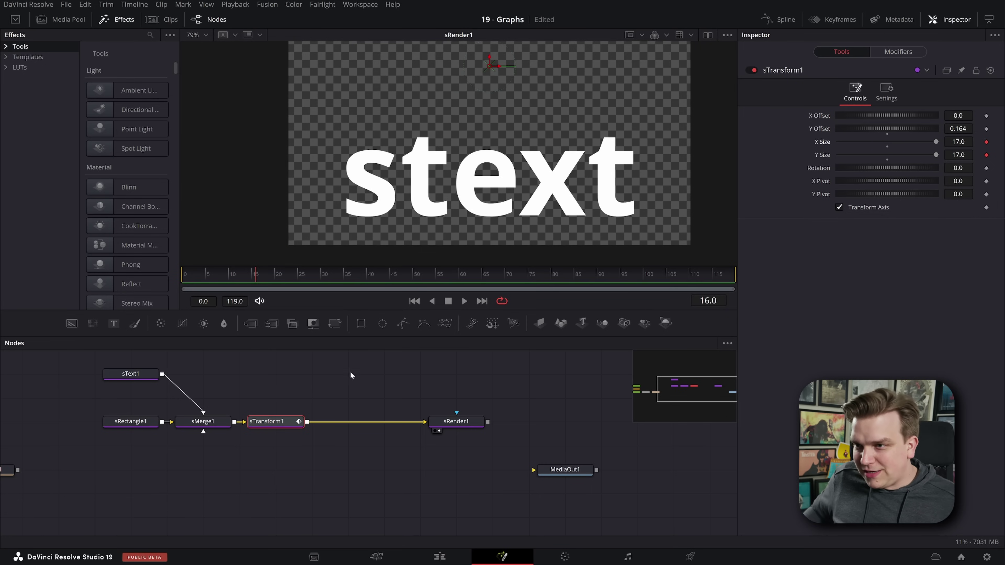
# Step: Zoom out the node editor to see the whole graph
pyautogui.scroll(-2, 348, 412)
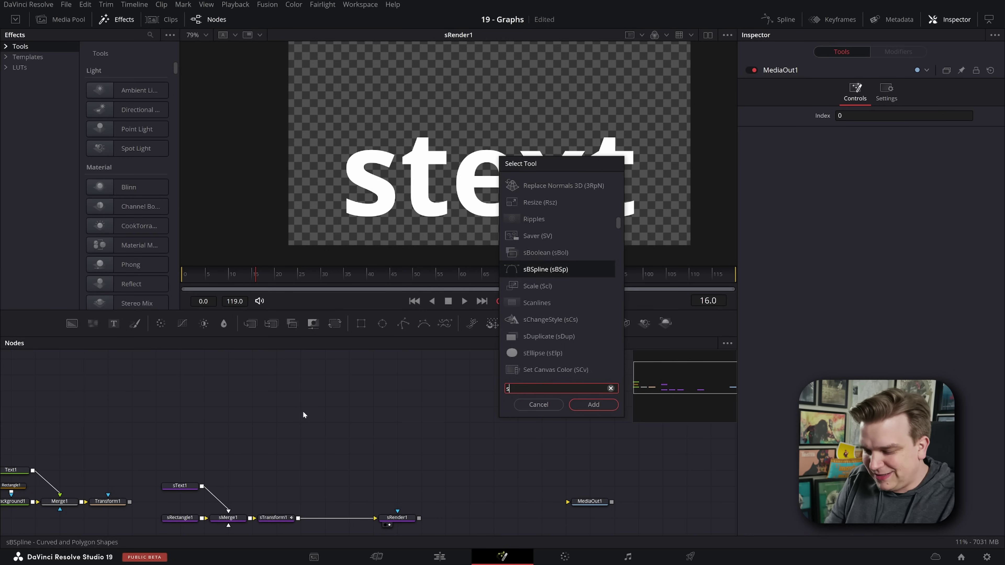
# Step: Add an sText2 node and move it up and right in the node graph
pyautogui.press('Return')
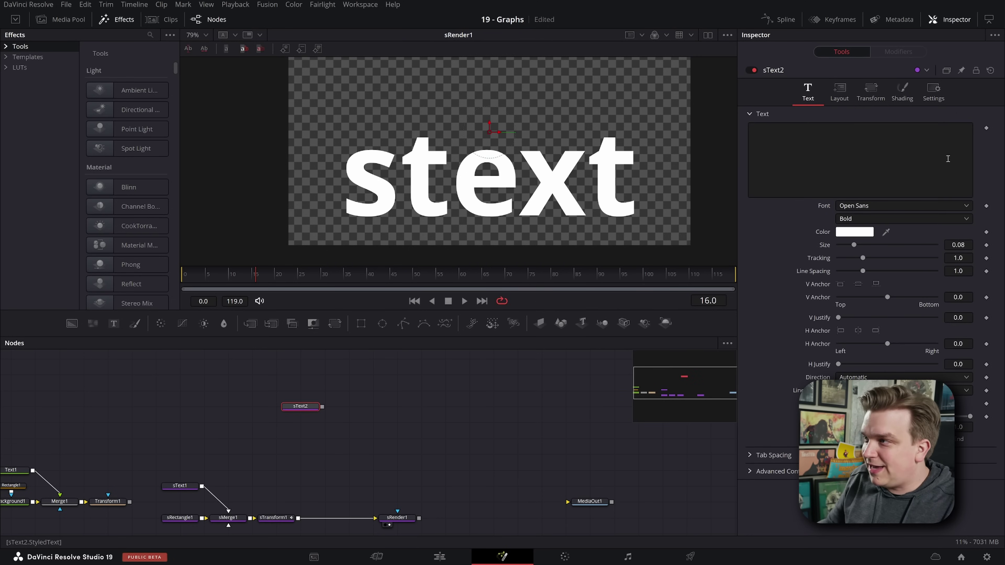
pyautogui.click(941, 155)
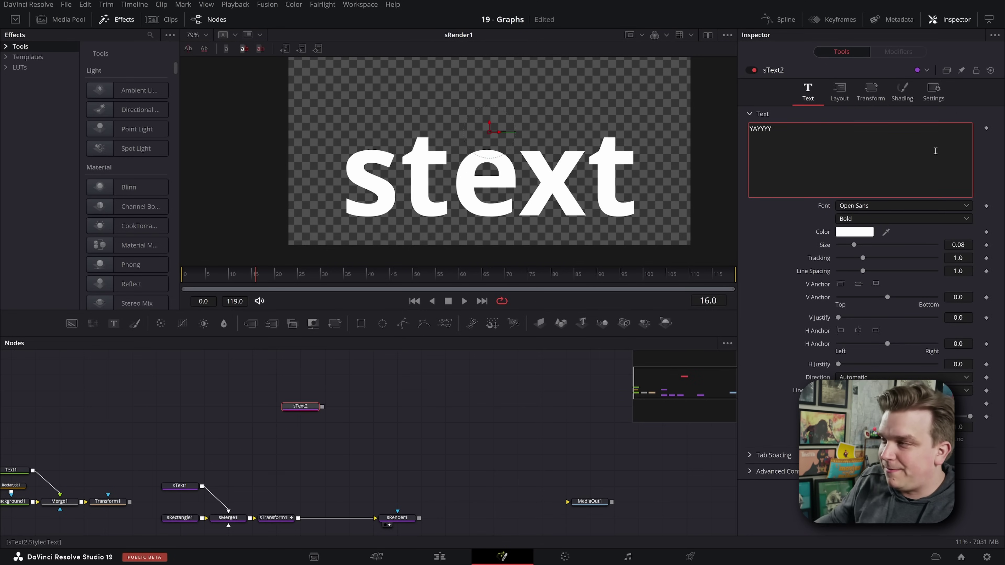
pyautogui.scroll(2, 435, 424)
pyautogui.moveTo(300, 437); pyautogui.dragTo(349, 406)
# Step: Add two sRectangle nodes, sRectangle2 and sRectangle3
pyautogui.hotkey('shift', 'space')
pyautogui.write('srect')
pyautogui.press('Return')
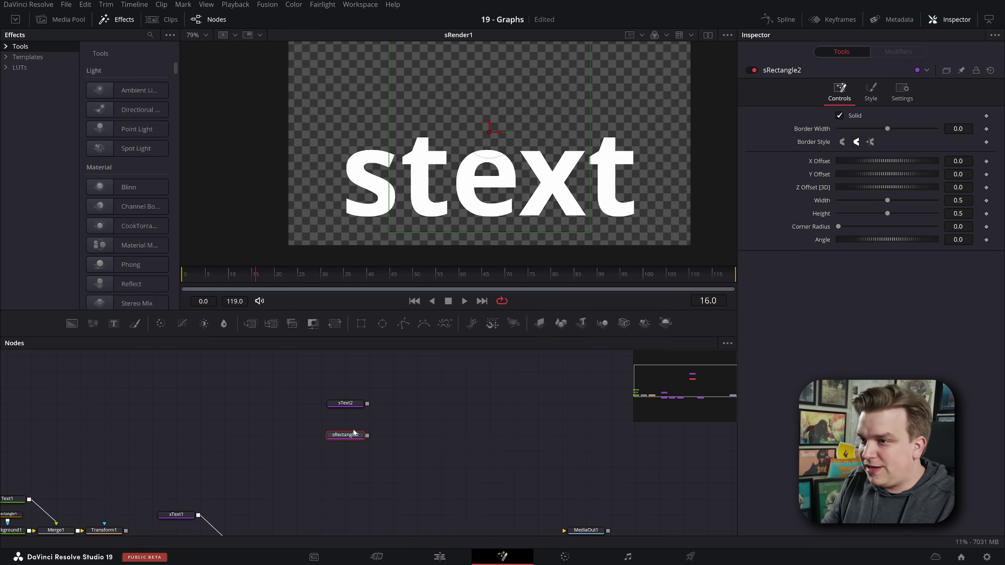
pyautogui.hotkey('shift', 'space')
pyautogui.write('srect')
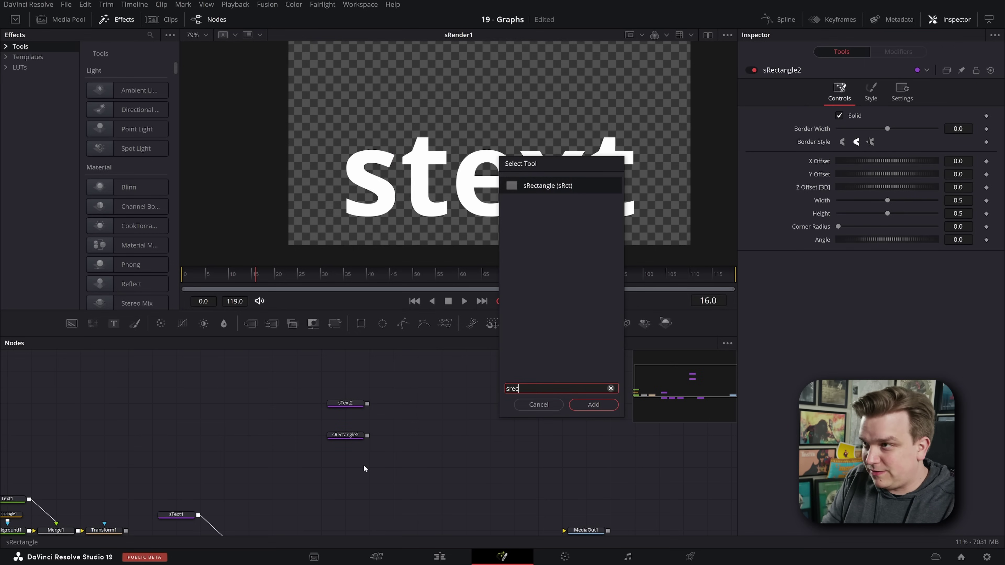
pyautogui.press('Return')
# Step: With both rectangles selected, add an sBoolean1 node
pyautogui.scroll(2, 396, 455)
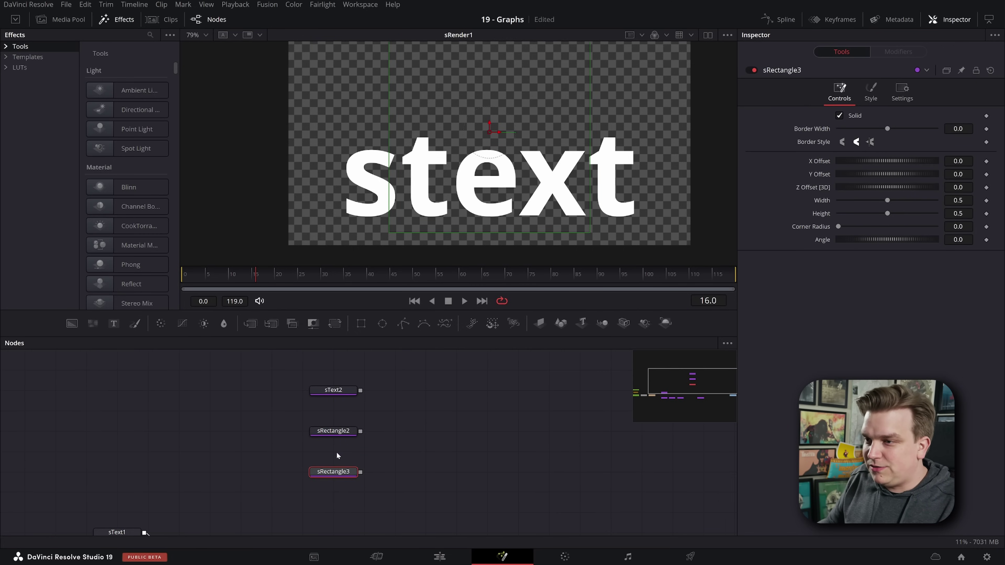
pyautogui.click(340, 431)
pyautogui.click(350, 470)
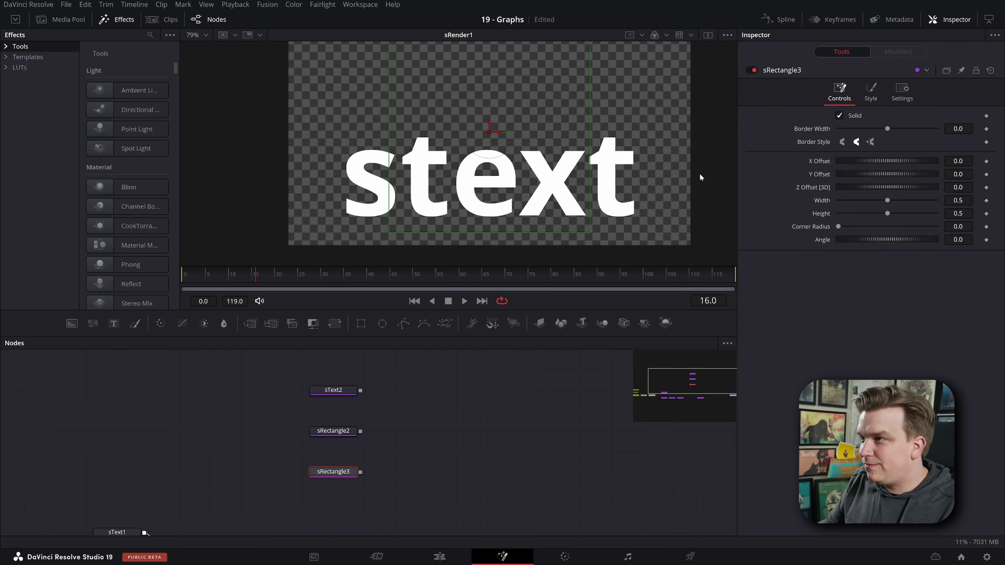
pyautogui.hotkey('shift', 'space')
pyautogui.write('sbool')
pyautogui.press('Return')
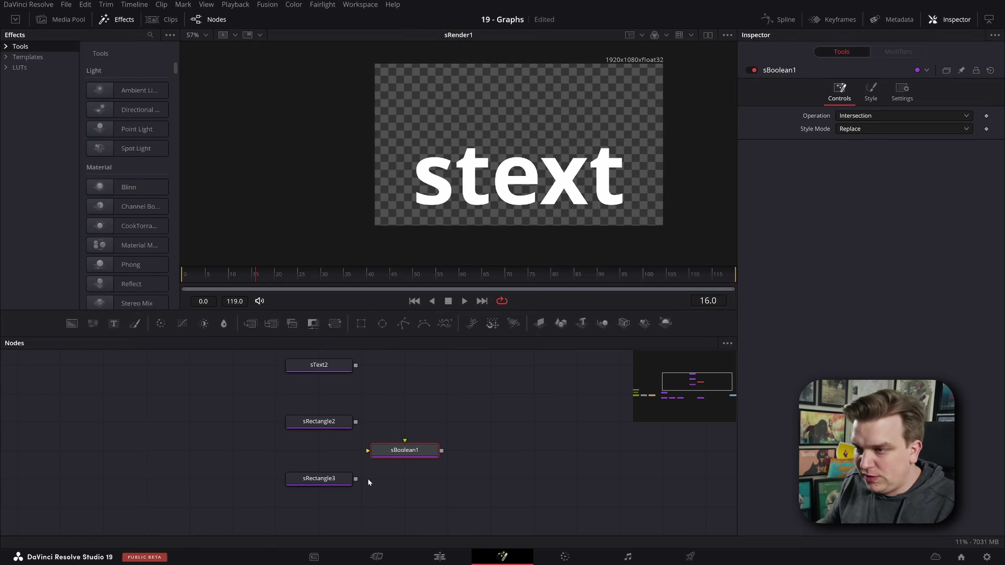
# Step: Draw a small sRectangle2 over the letter e and lower the wide rectangle onto it
pyautogui.click(334, 425)
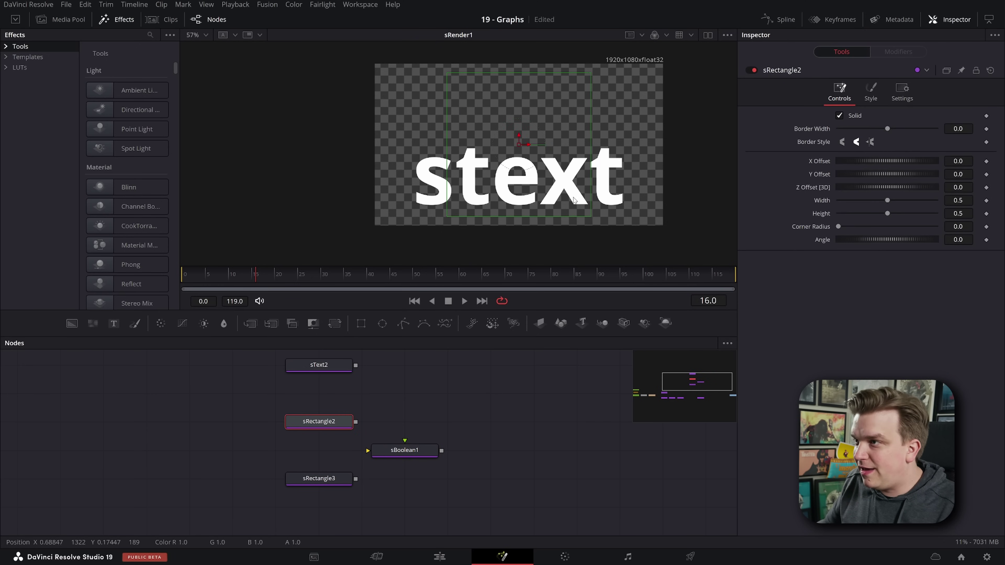
pyautogui.moveTo(517, 200); pyautogui.dragTo(533, 240)
pyautogui.scroll(2, 405, 418)
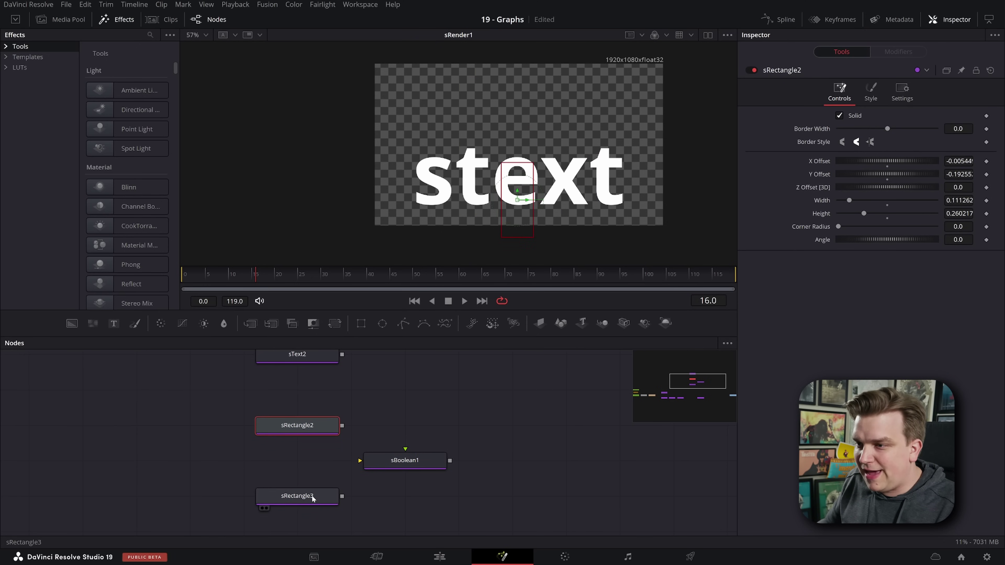
pyautogui.moveTo(312, 497); pyautogui.dragTo(313, 462)
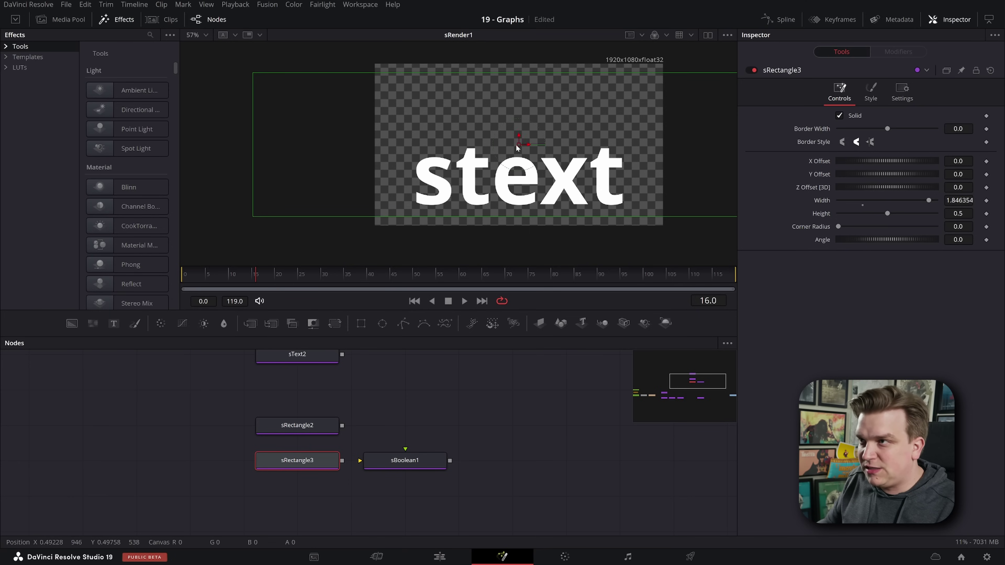
pyautogui.moveTo(517, 147); pyautogui.dragTo(511, 200)
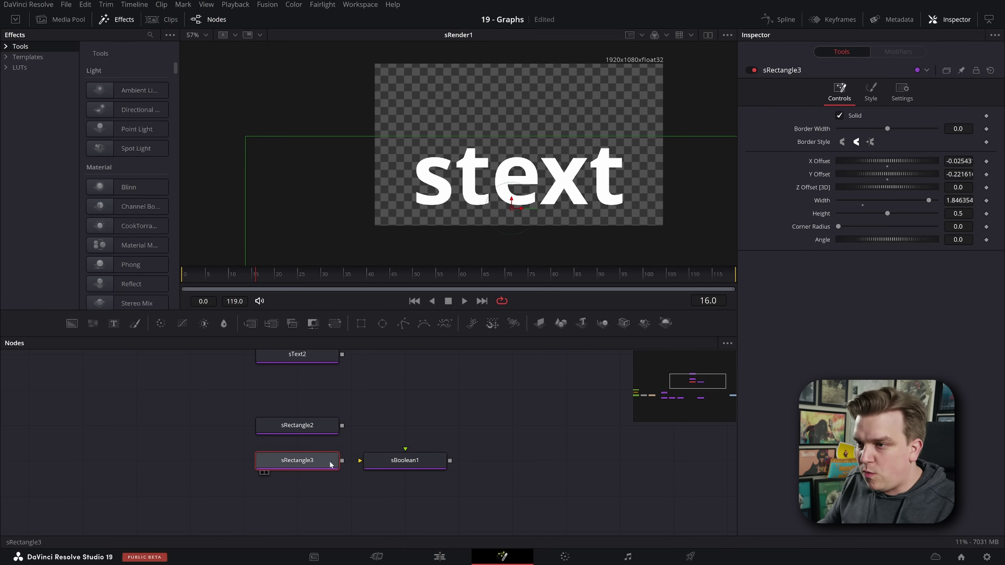
# Step: Plug sRectangle2 into sBoolean1's other input and view sBoolean1's result
pyautogui.click(320, 433)
pyautogui.moveTo(343, 426); pyautogui.dragTo(407, 450)
pyautogui.click(412, 464)
pyautogui.press('1')
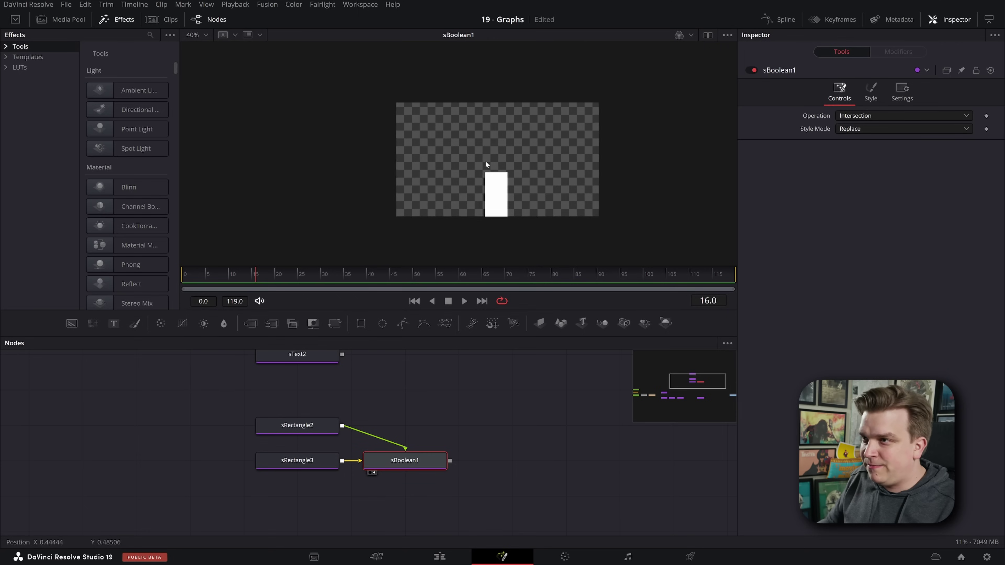
# Step: Set sBoolean1 to Subtract, swap its inputs with Ctrl+T, and move the wide rectangle lower
pyautogui.click(862, 115)
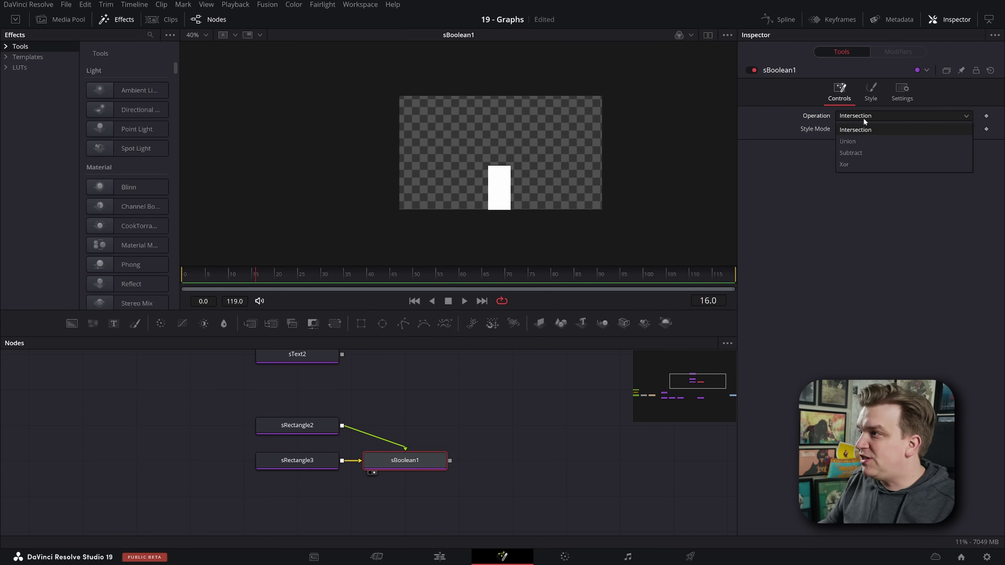
pyautogui.click(859, 149)
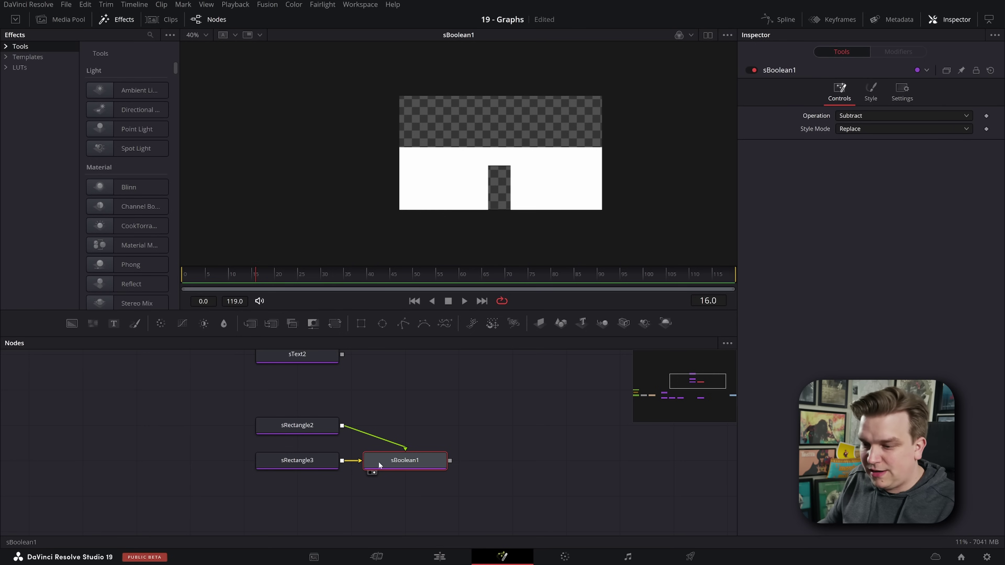
pyautogui.hotkey('ctrl', 't')
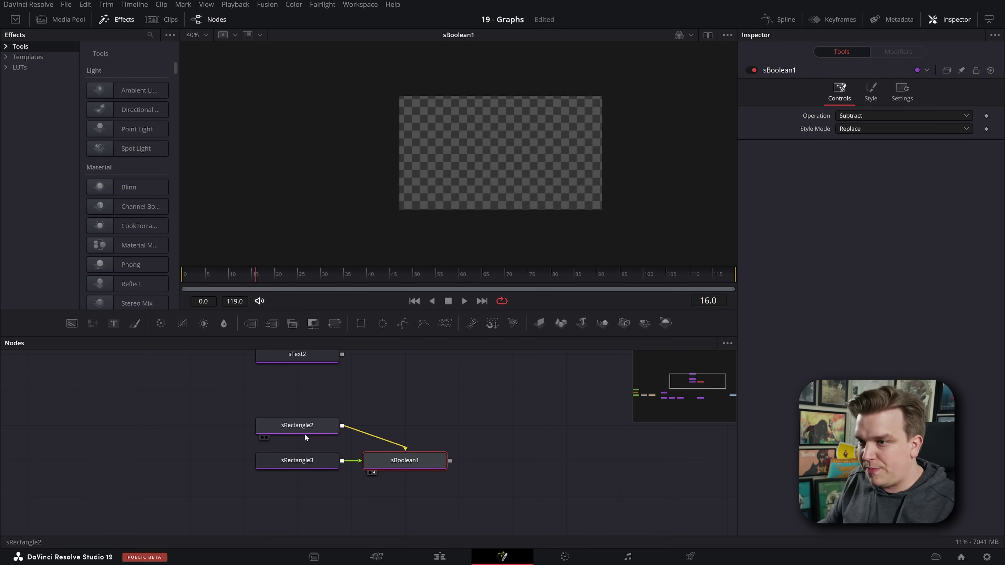
pyautogui.click(303, 422)
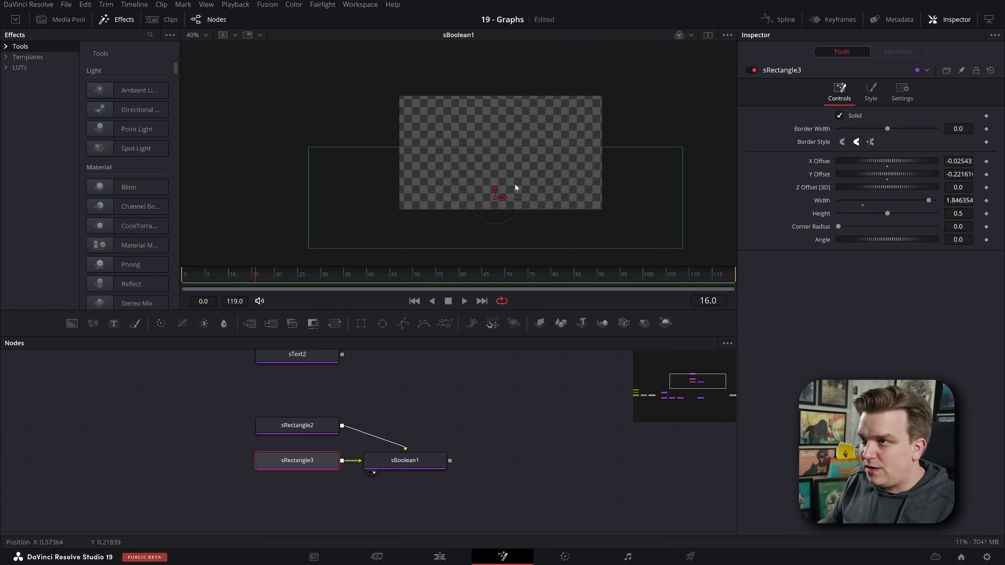
pyautogui.moveTo(495, 198); pyautogui.dragTo(496, 245)
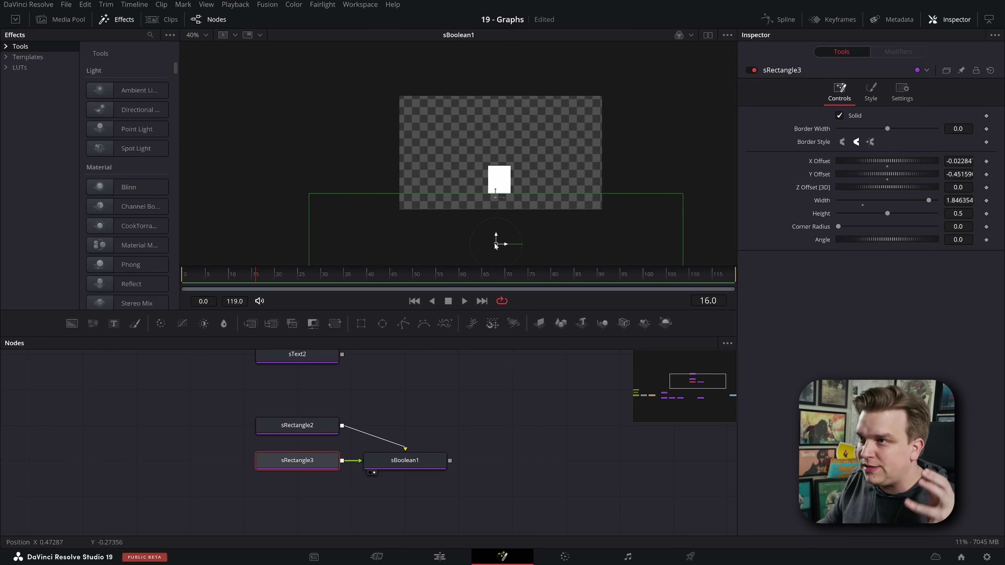
# Step: Nudge the small rectangle slightly down in the viewer
pyautogui.keyDown('ctrl'); pyautogui.click(304, 431); pyautogui.keyUp('ctrl')
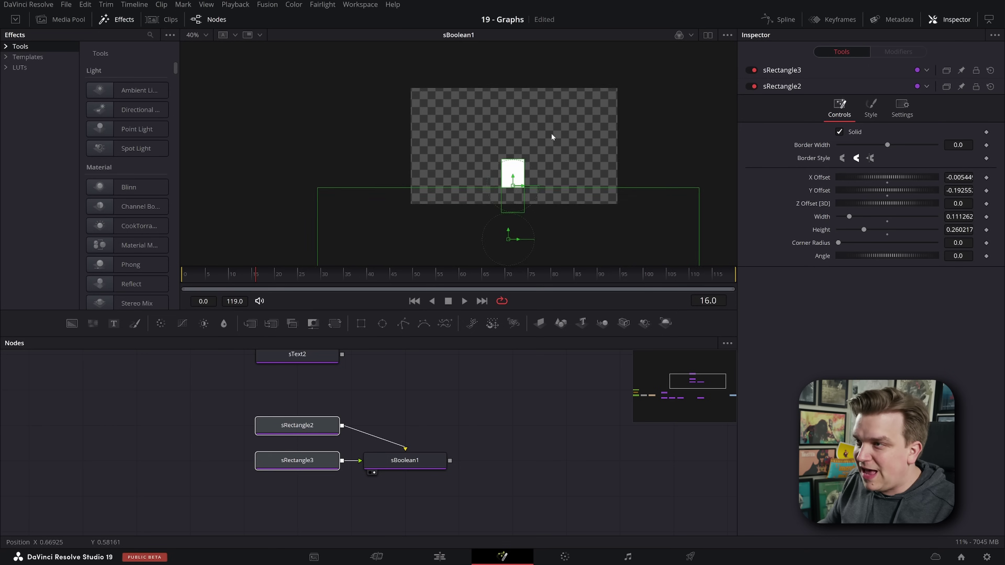
pyautogui.scroll(4, 552, 139)
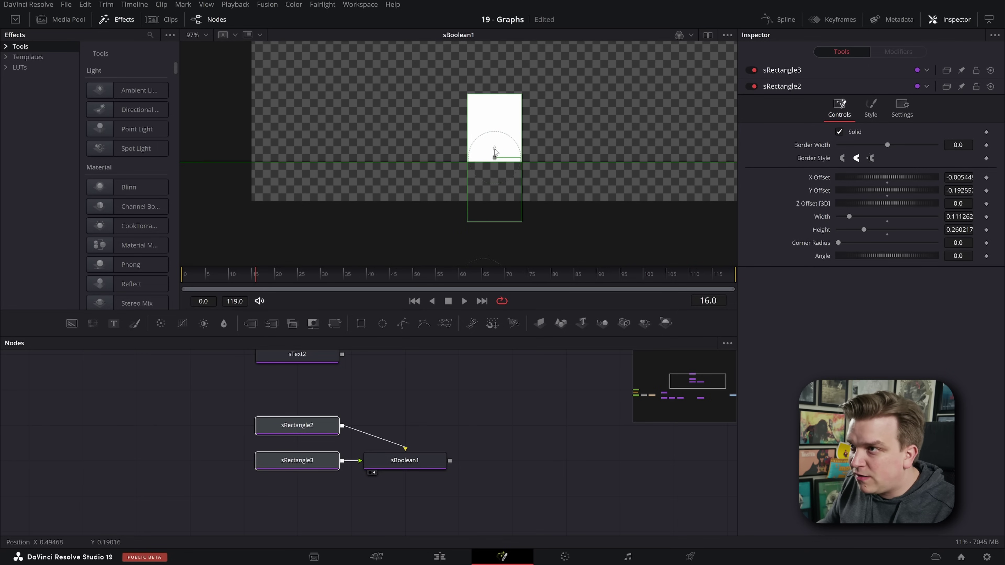
pyautogui.moveTo(495, 152); pyautogui.dragTo(495, 154)
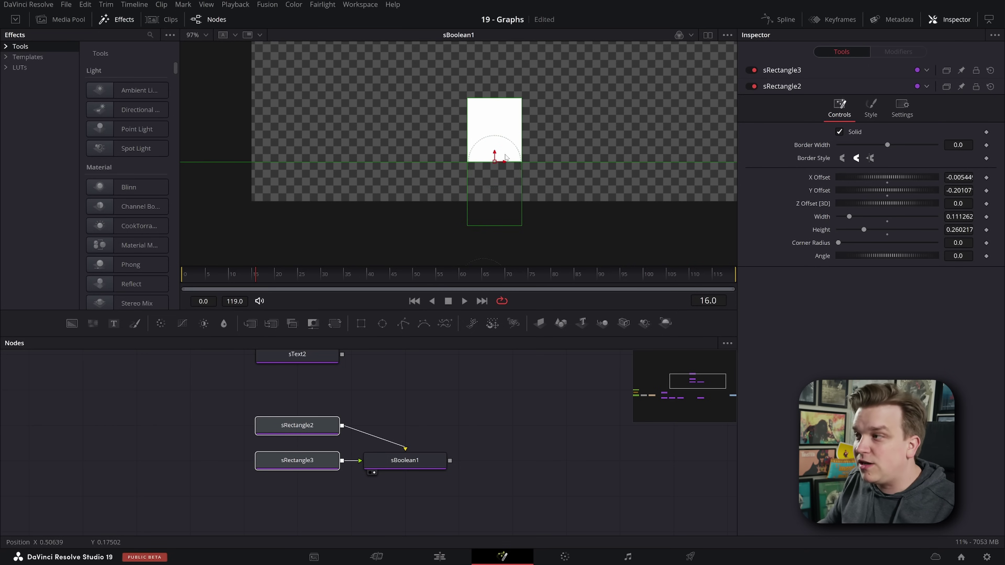
pyautogui.click(442, 415)
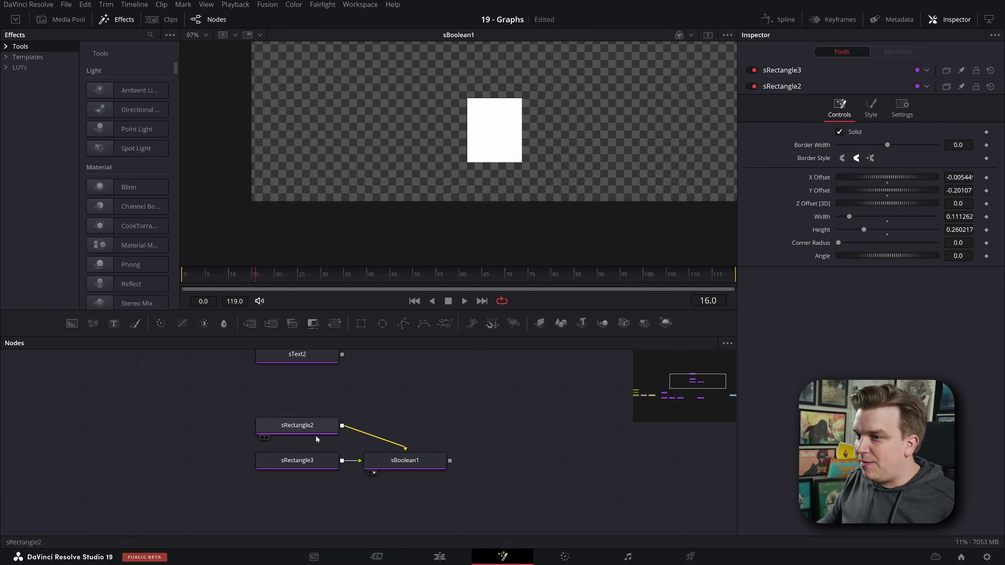
# Step: Scrub sRectangle2's Height slider to about 0.31
pyautogui.click(279, 429)
pyautogui.scroll(-4, 547, 129)
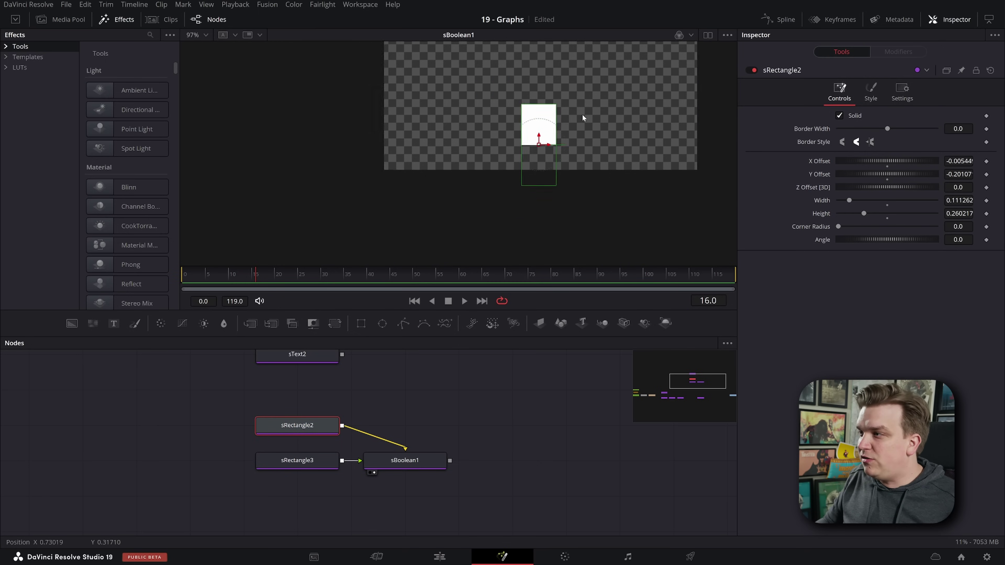
pyautogui.moveTo(861, 215); pyautogui.dragTo(814, 219)
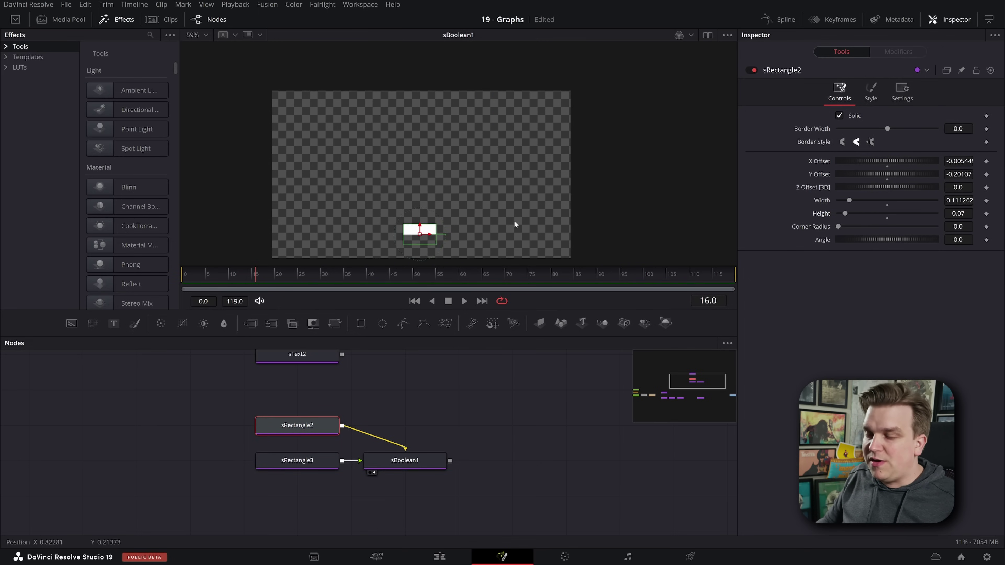
pyautogui.scroll(-2, 514, 225)
pyautogui.scroll(4, 590, 186)
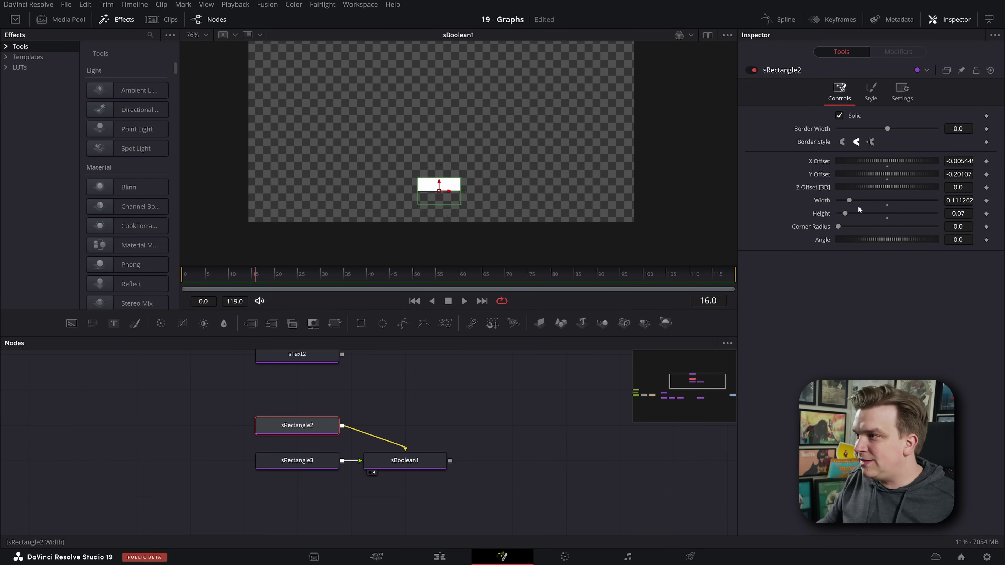
pyautogui.moveTo(845, 214)
pyautogui.mouseDown()
pyautogui.moveTo(923, 228)
pyautogui.moveTo(859, 214)
pyautogui.mouseUp()
pyautogui.scroll(-2, 588, 179)
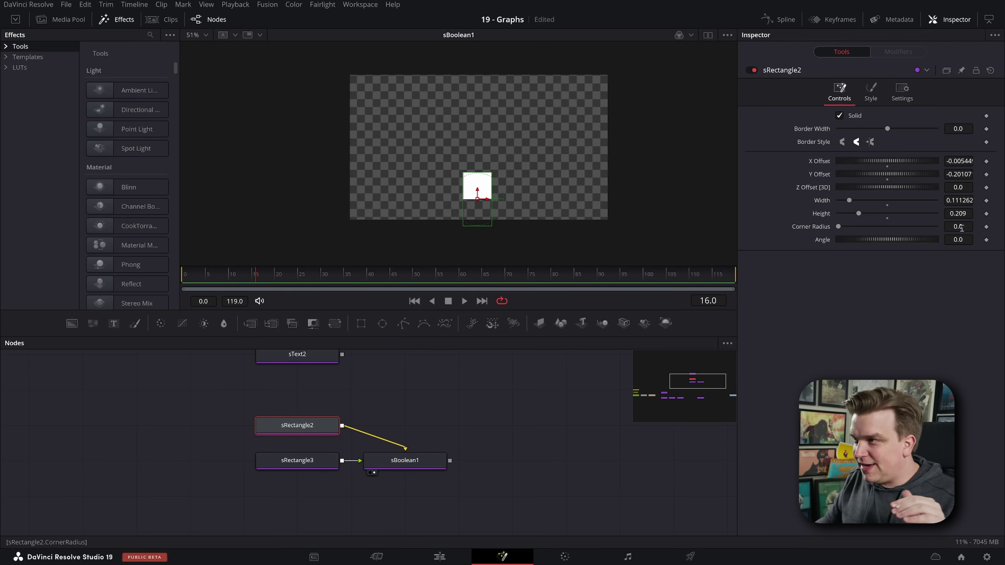
pyautogui.moveTo(860, 214); pyautogui.dragTo(872, 249)
pyautogui.scroll(1, 447, 402)
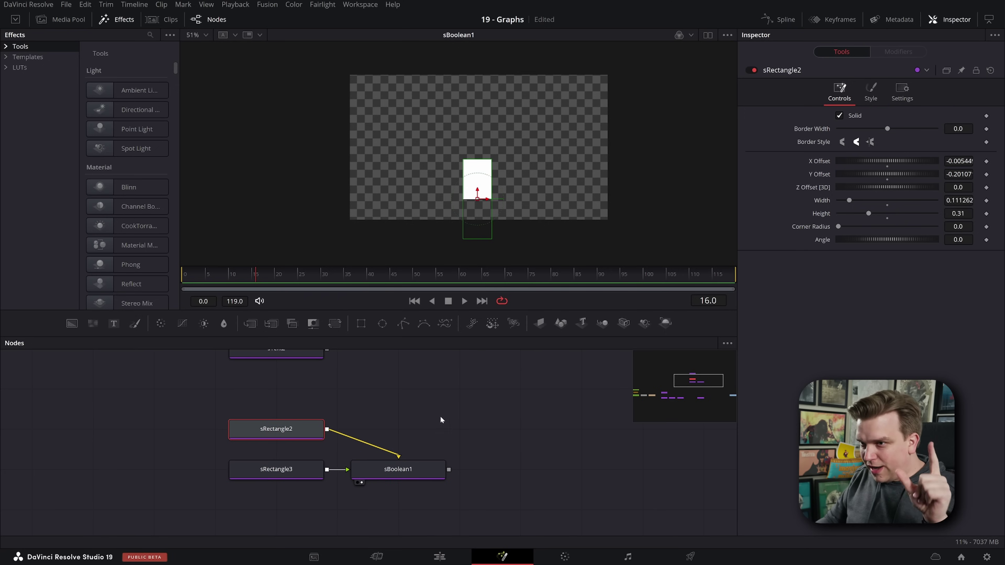
pyautogui.moveTo(397, 403); pyautogui.dragTo(233, 413)
# Step: Merge sText2 over the sBoolean1 result through an sMerge2 node
pyautogui.click(137, 374)
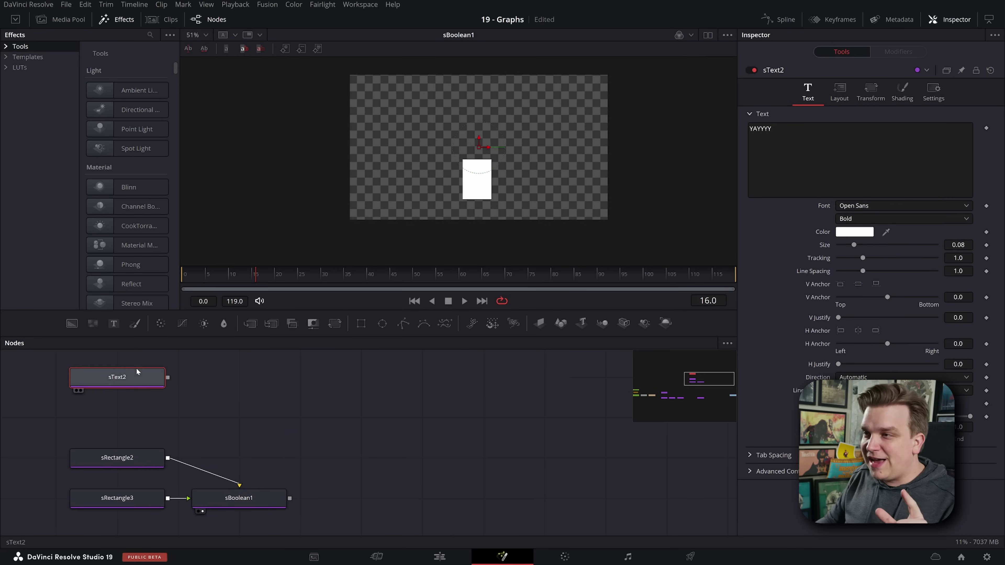
pyautogui.moveTo(136, 374); pyautogui.dragTo(290, 498)
pyautogui.hscroll(-3, 342, 452)
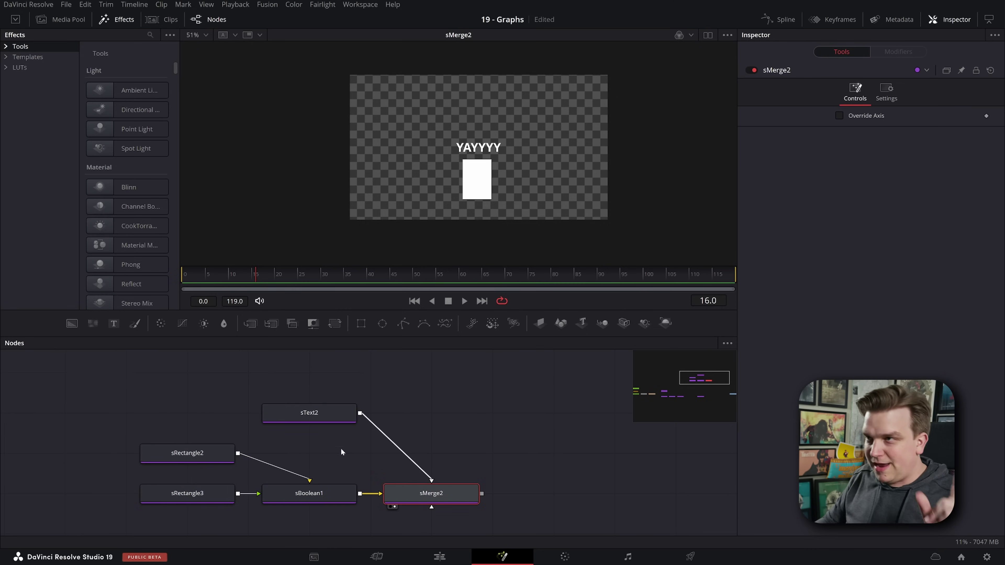
pyautogui.click(327, 419)
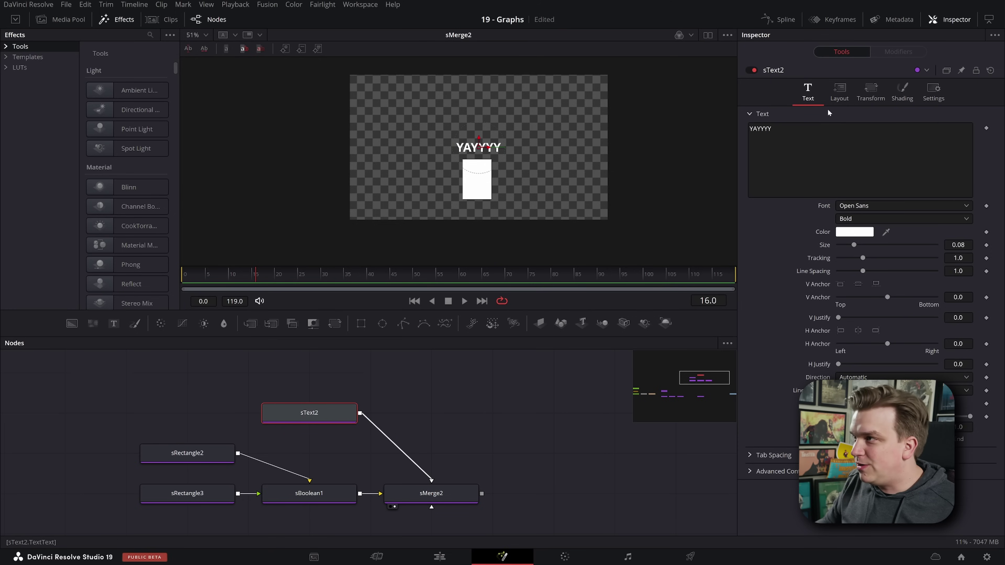
pyautogui.click(840, 95)
# Step: Set sRectangle2's Height to 0
pyautogui.click(187, 453)
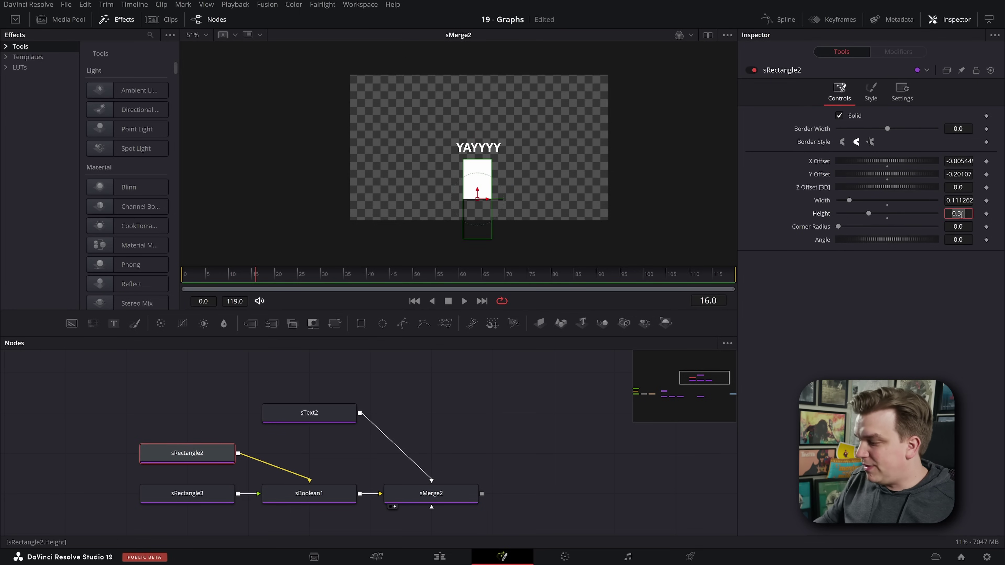
pyautogui.click(961, 214)
pyautogui.write('0')
pyautogui.press('Tab')
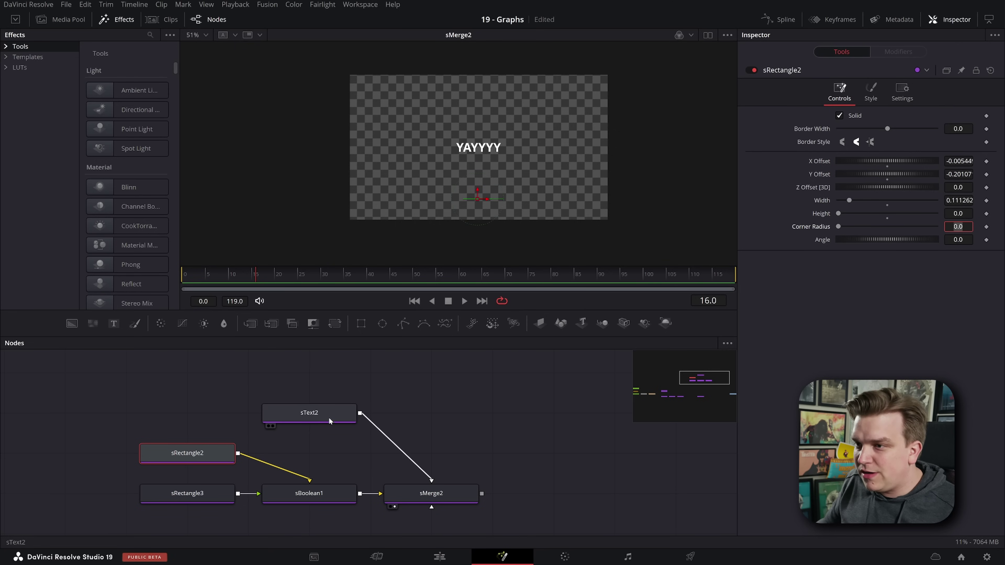
# Step: Move the YAYYYY text down to Center Y -0.179, at the rectangle's base
pyautogui.click(319, 420)
pyautogui.moveTo(480, 138); pyautogui.dragTo(479, 167)
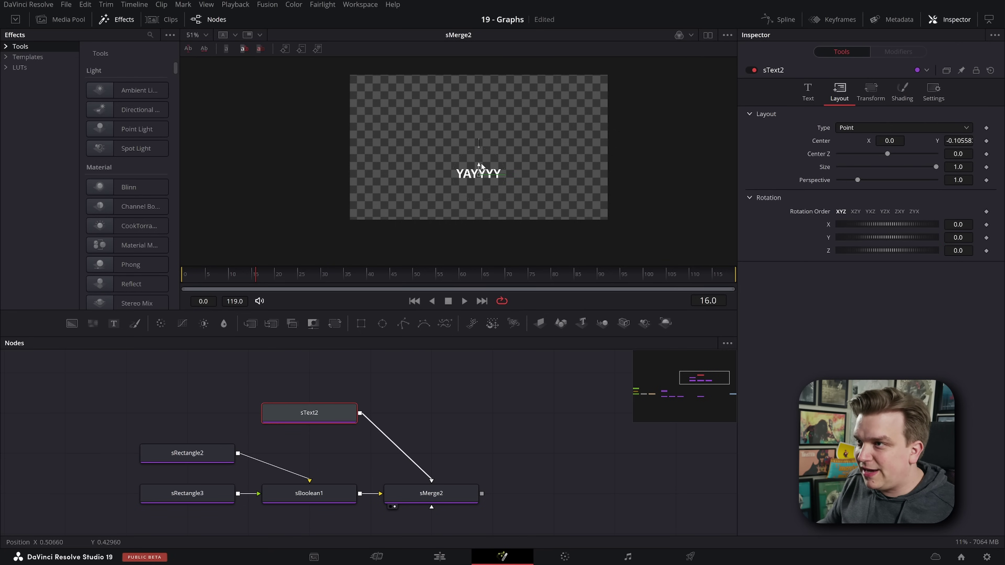
pyautogui.moveTo(156, 399); pyautogui.dragTo(368, 465)
pyautogui.scroll(4, 555, 135)
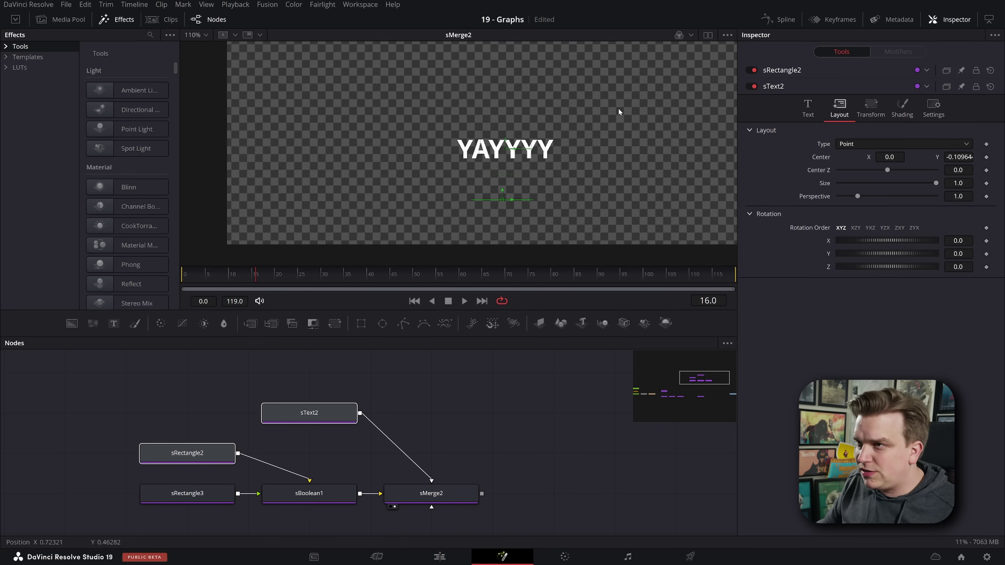
pyautogui.moveTo(514, 141); pyautogui.dragTo(505, 183)
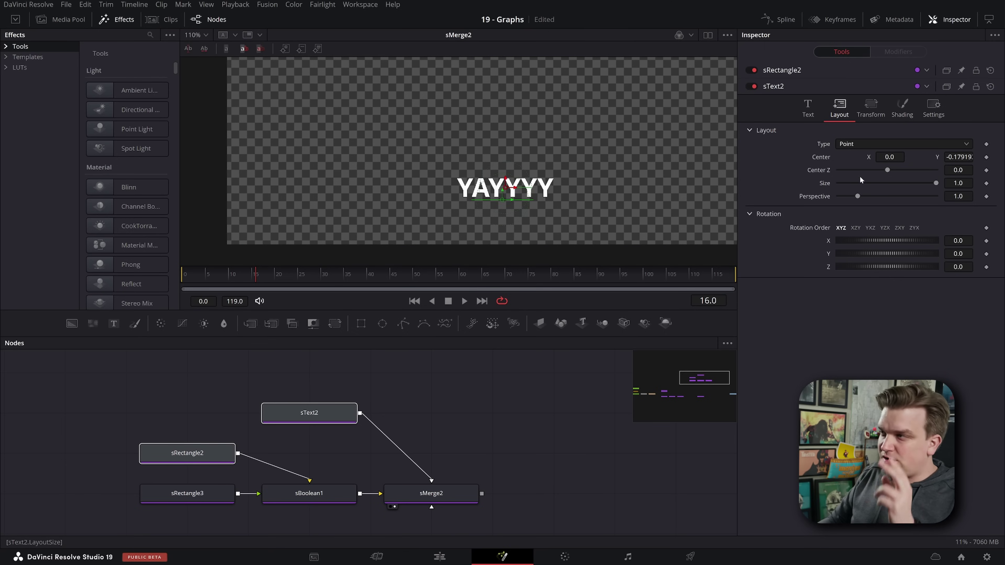
# Step: Drive sText2's Center with an XYPath1 modifier
pyautogui.rightClick(820, 158)
pyautogui.moveTo(845, 205)
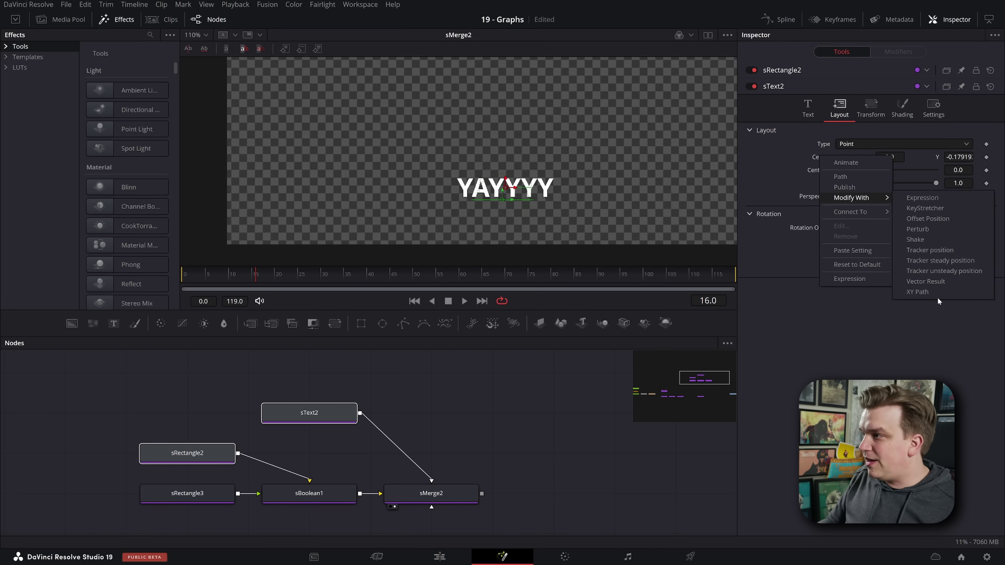
pyautogui.click(928, 294)
pyautogui.click(905, 53)
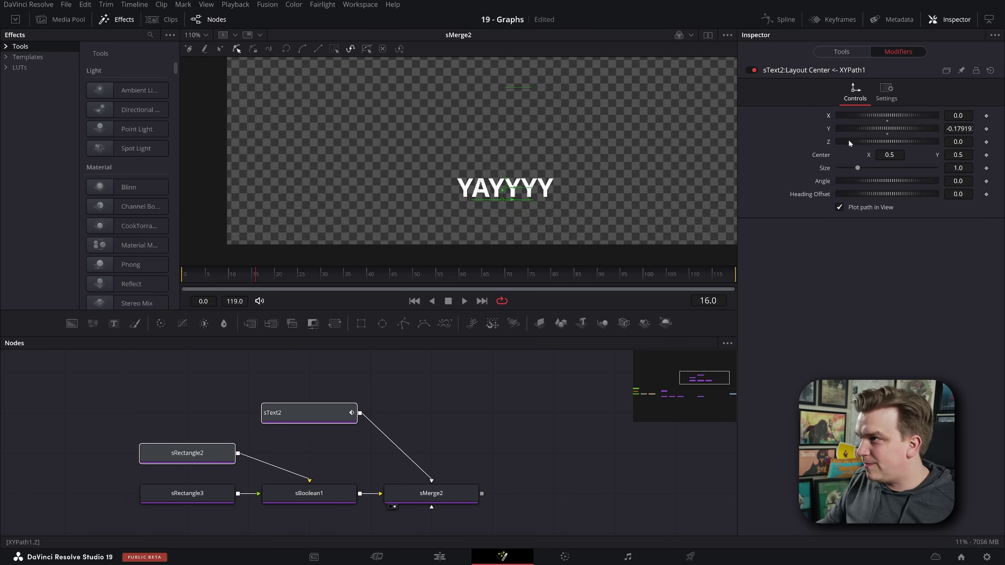
# Step: Make the XYPath1 Y an expression reading -0.18+sRectangle2.Height
pyautogui.rightClick(829, 130)
pyautogui.click(854, 253)
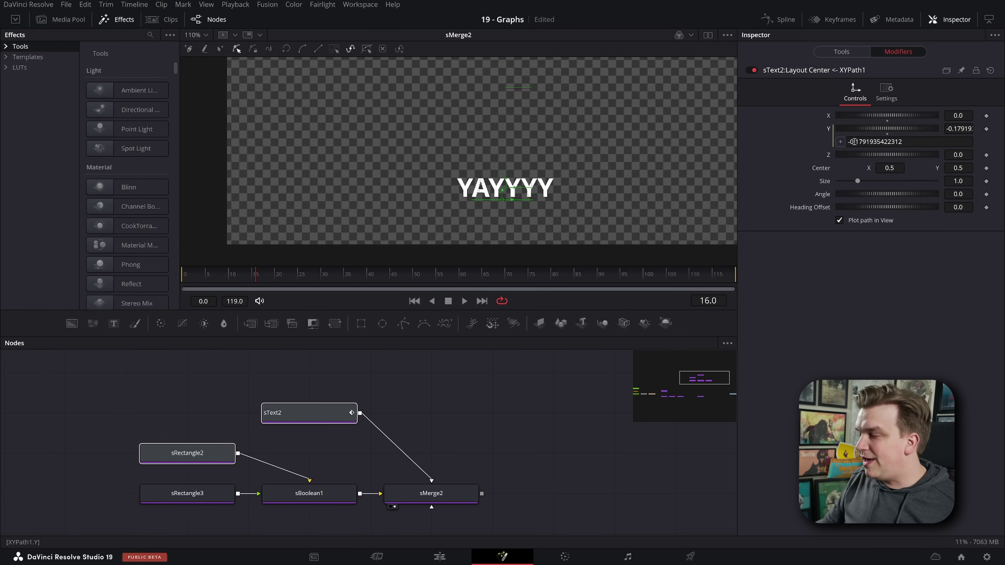
pyautogui.doubleClick(881, 142)
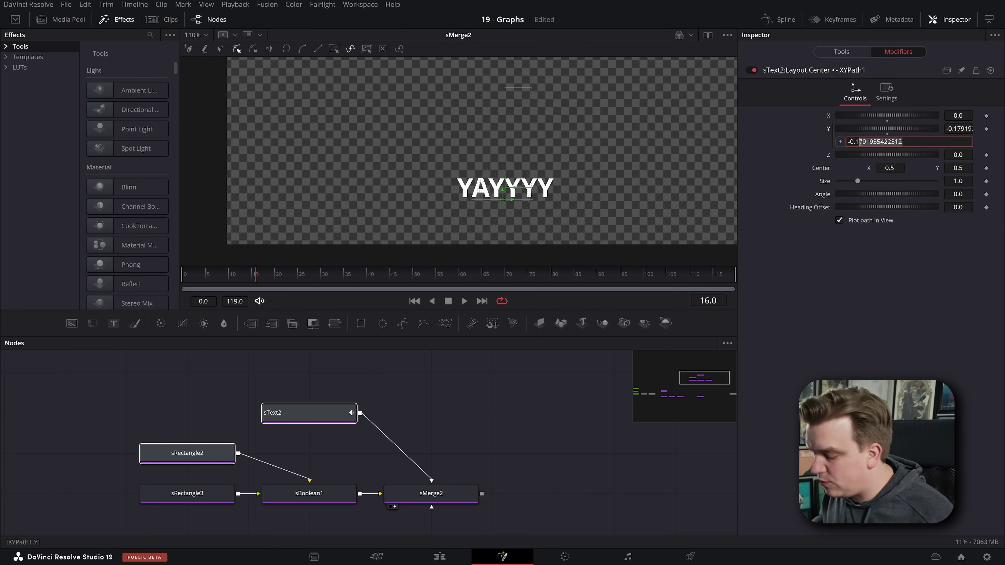
pyautogui.write('18')
pyautogui.press('Tab')
pyautogui.click(856, 144)
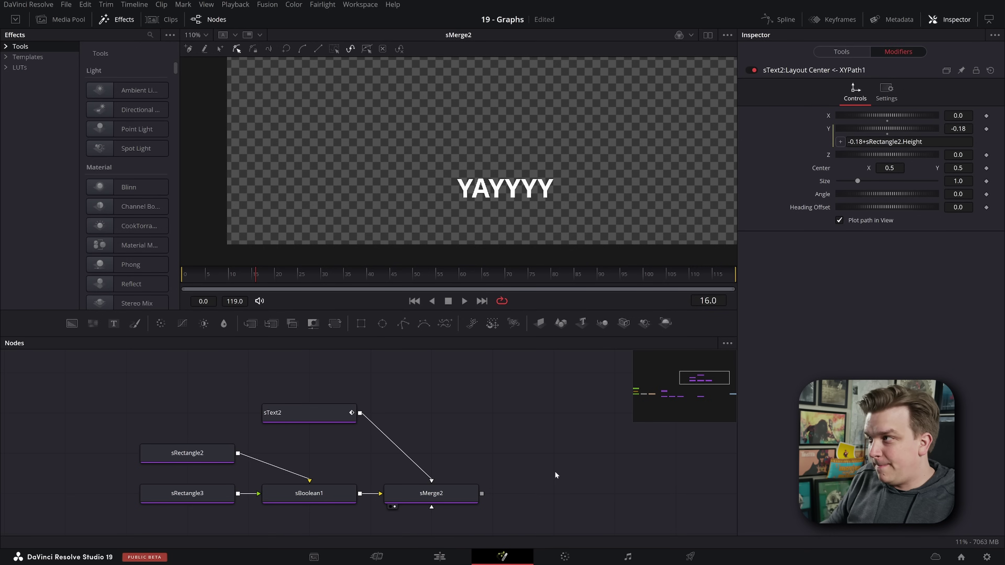
# Step: Raise sRectangle2's Height up from zero with the slider
pyautogui.click(159, 453)
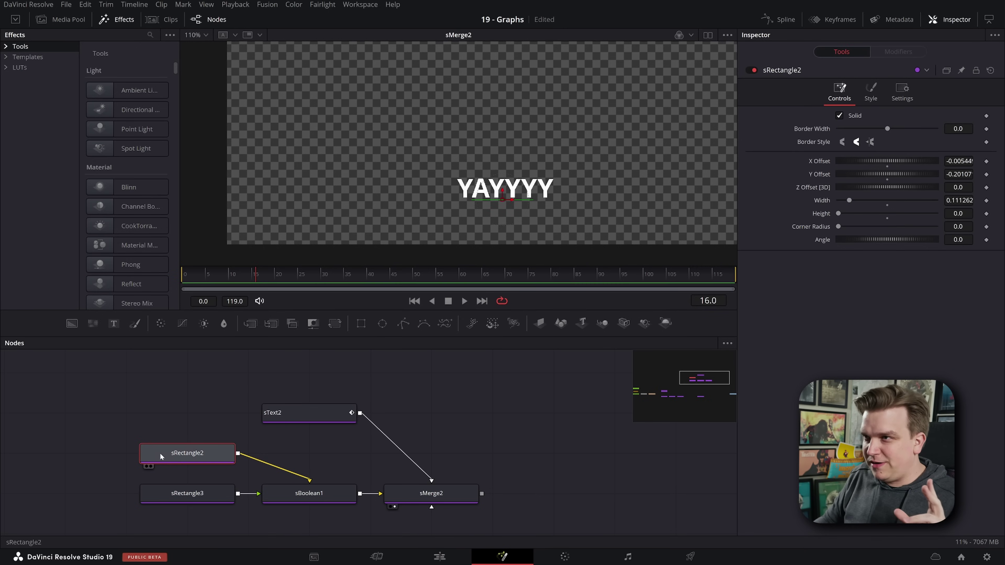
pyautogui.scroll(-2, 675, 171)
pyautogui.moveTo(969, 220); pyautogui.dragTo(990, 221)
pyautogui.scroll(-5, 621, 135)
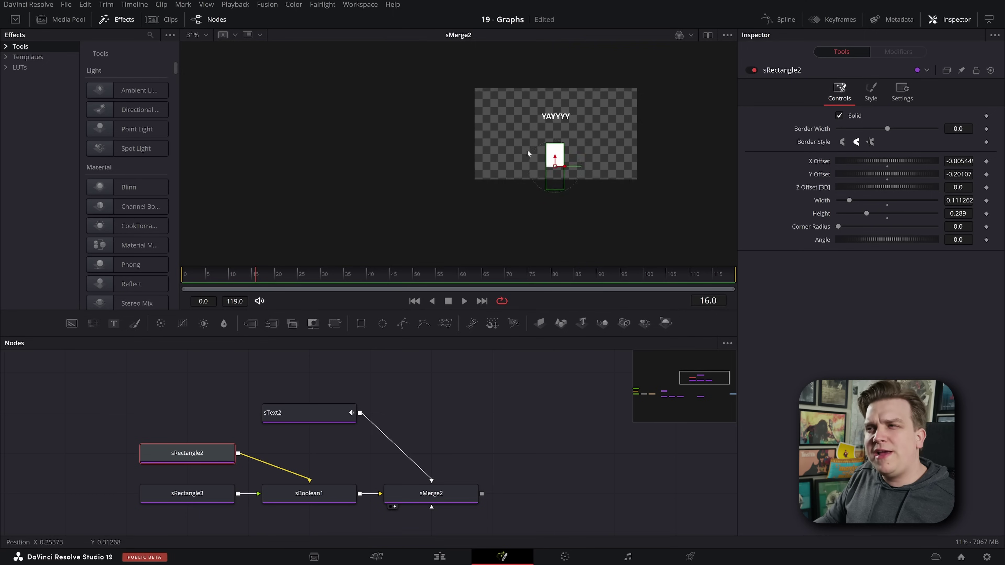
pyautogui.scroll(4, 531, 154)
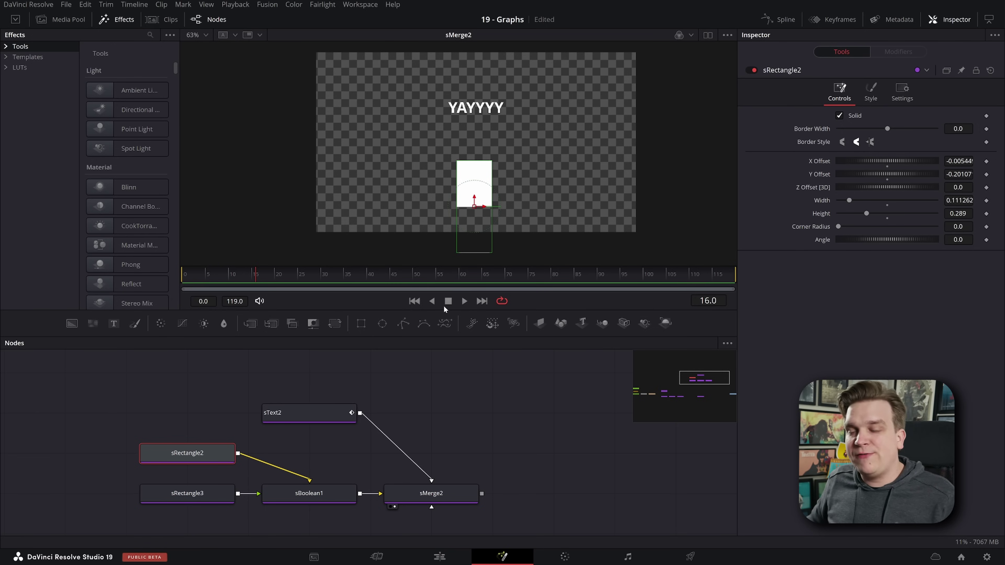
# Step: Change sText2's Y expression to -0.18+(sRectangle2.Height/2)
pyautogui.click(302, 415)
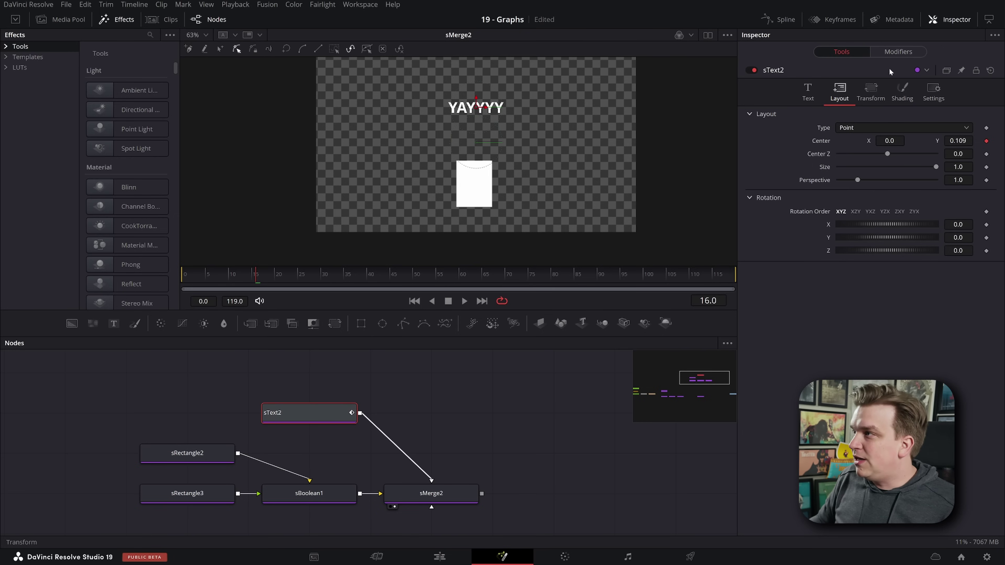
pyautogui.click(903, 52)
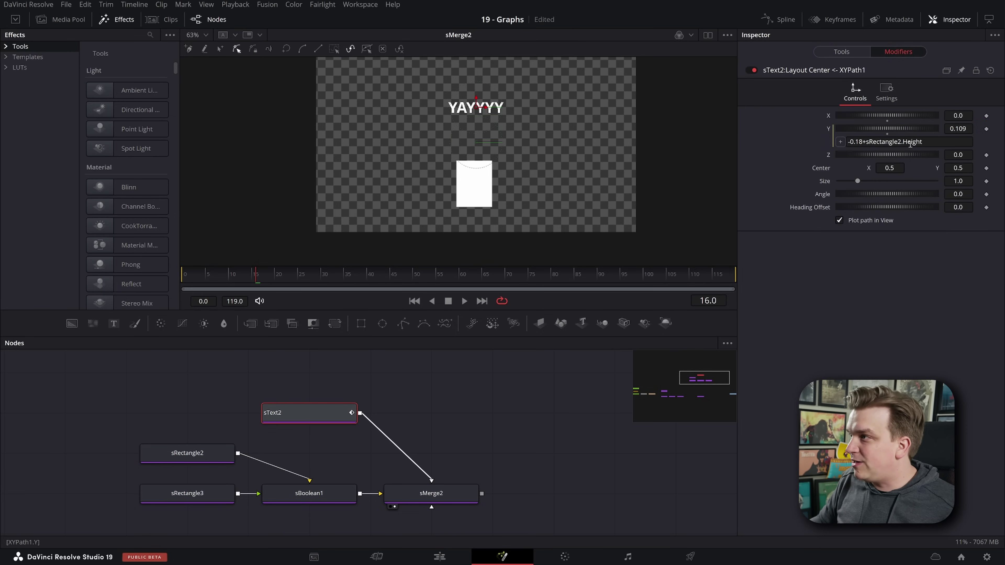
pyautogui.write('(')
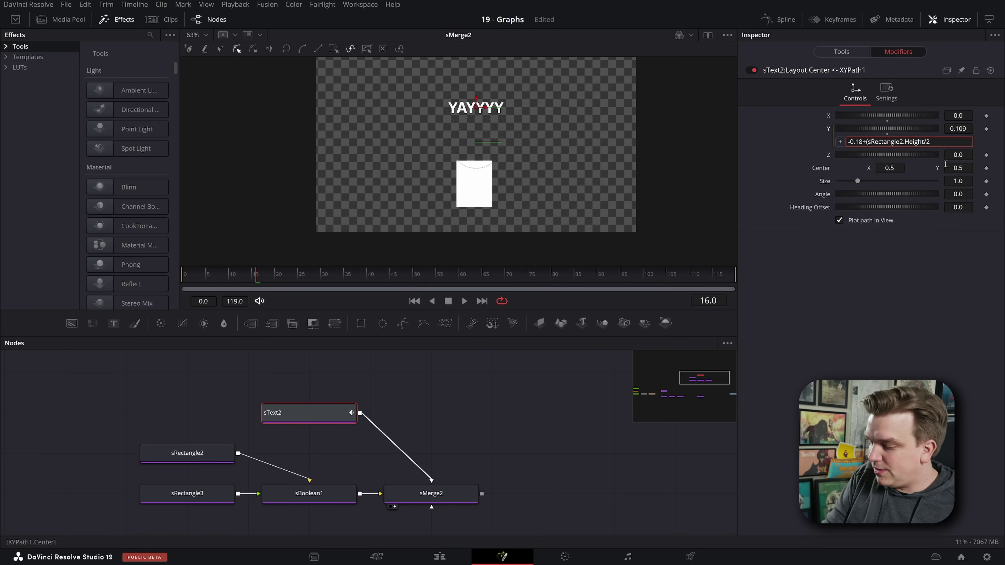
pyautogui.press('Return')
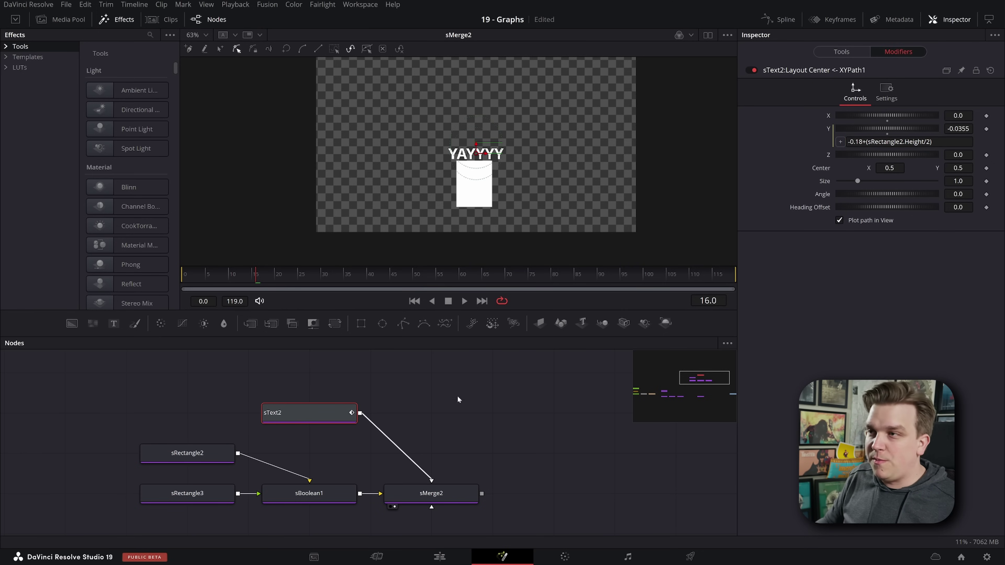
pyautogui.click(190, 454)
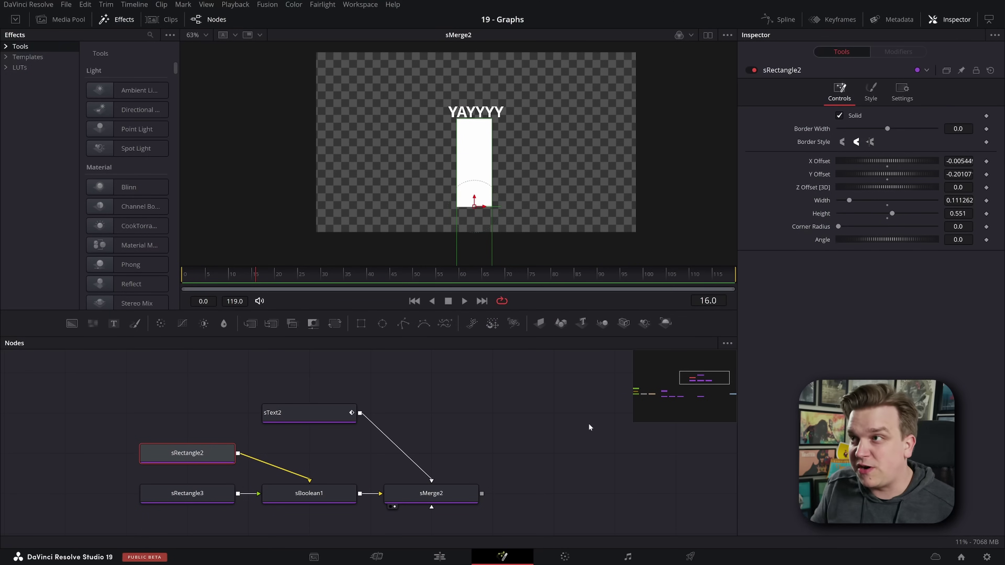
# Step: Add an sRender2 node after sMerge2, place it to the right, and zoom the graph out
pyautogui.click(491, 479)
pyautogui.click(459, 488)
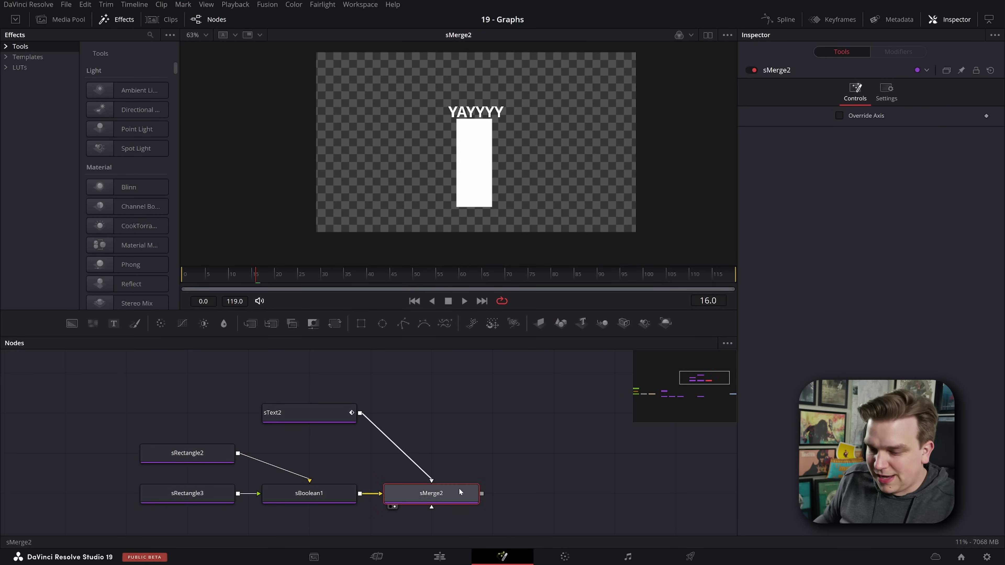
pyautogui.hotkey('shift', 'space')
pyautogui.write('srend')
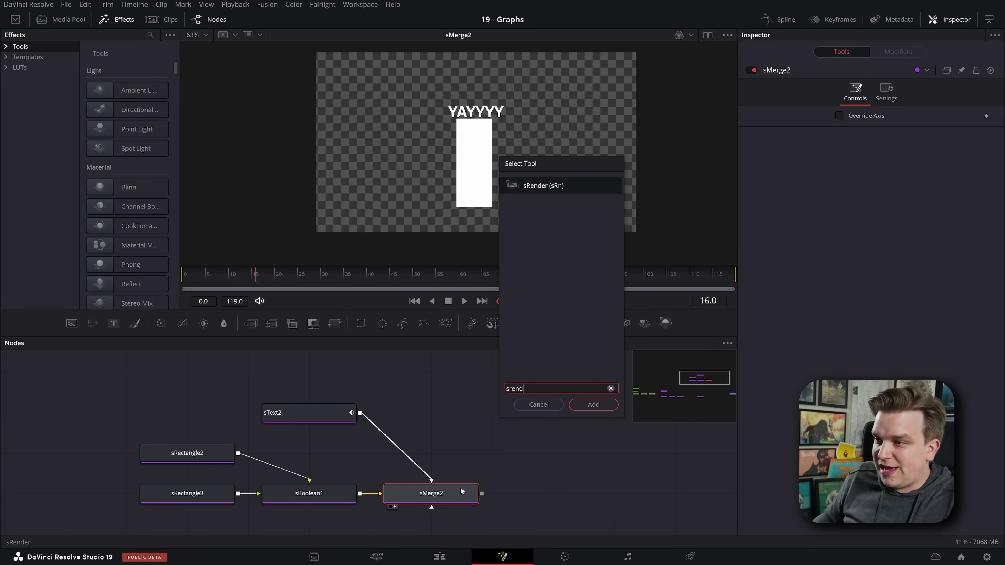
pyautogui.click(593, 404)
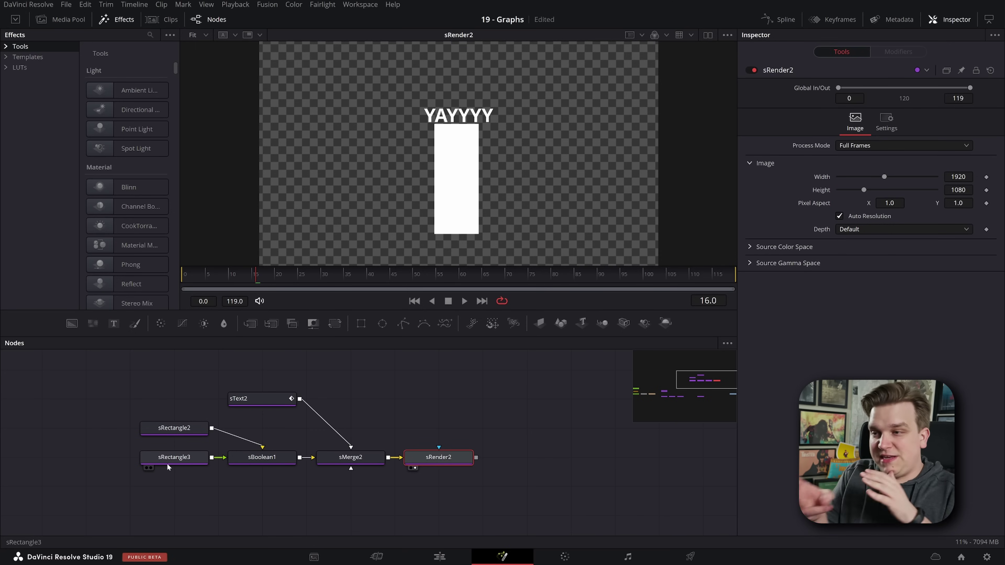
pyautogui.moveTo(450, 461); pyautogui.dragTo(494, 461)
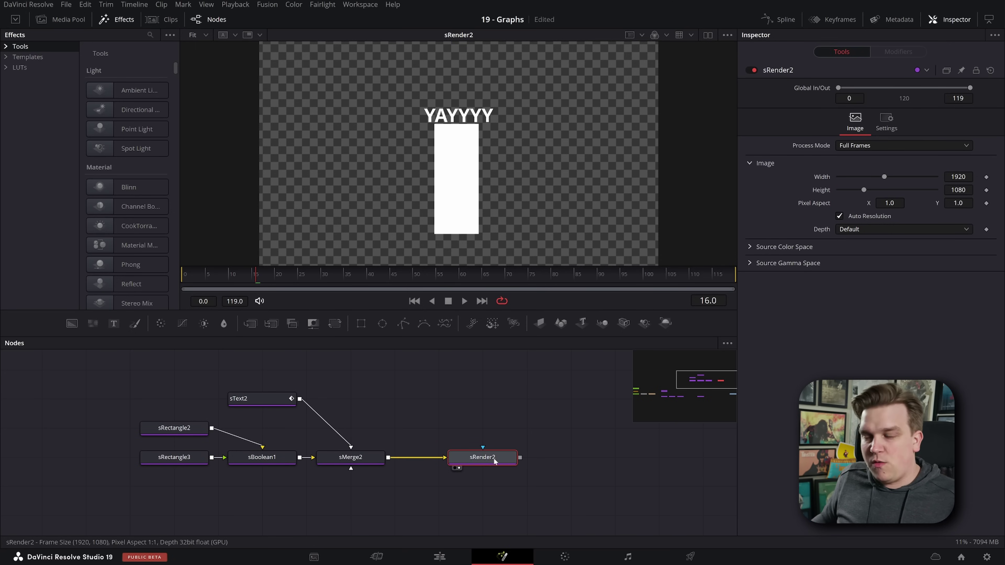
pyautogui.scroll(-4, 401, 407)
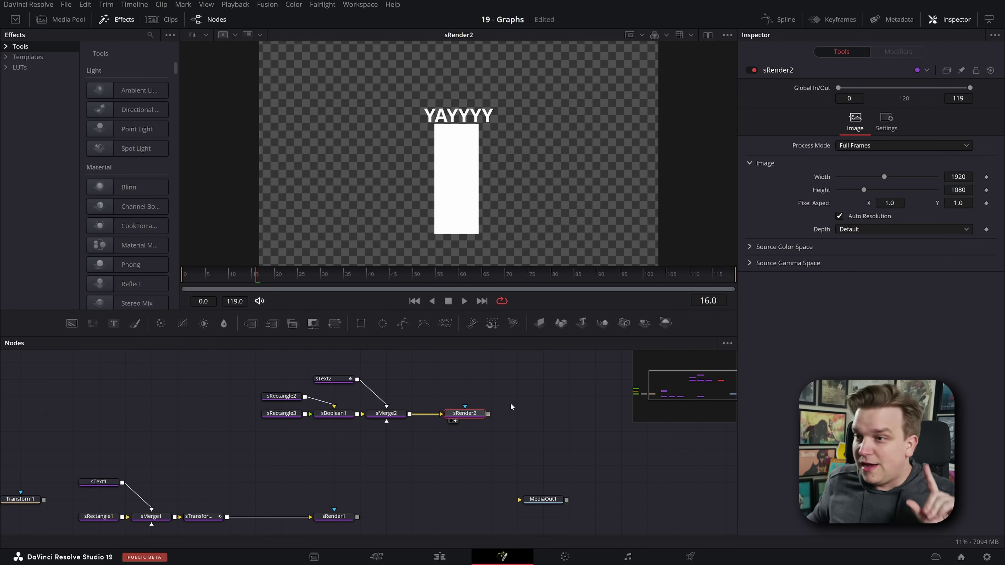
# Step: Select sText2, check its Shading settings, then bring up the text box's modifier menu
pyautogui.click(331, 379)
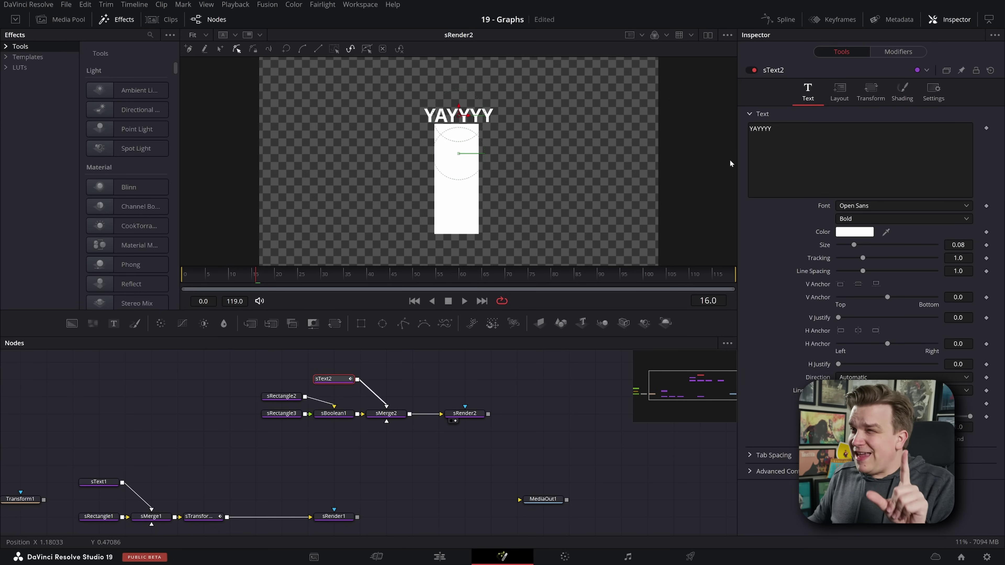
pyautogui.click(902, 92)
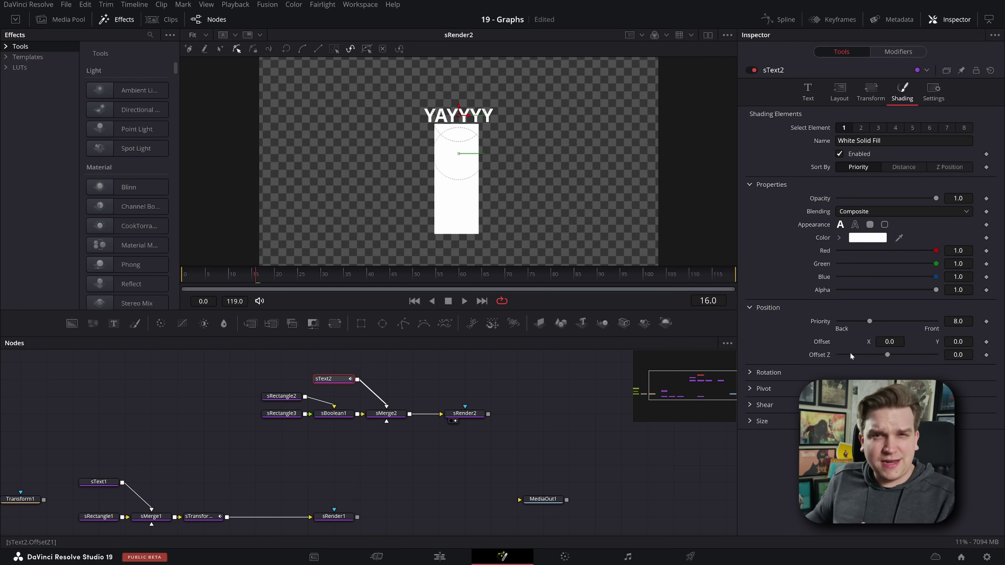
pyautogui.click(807, 95)
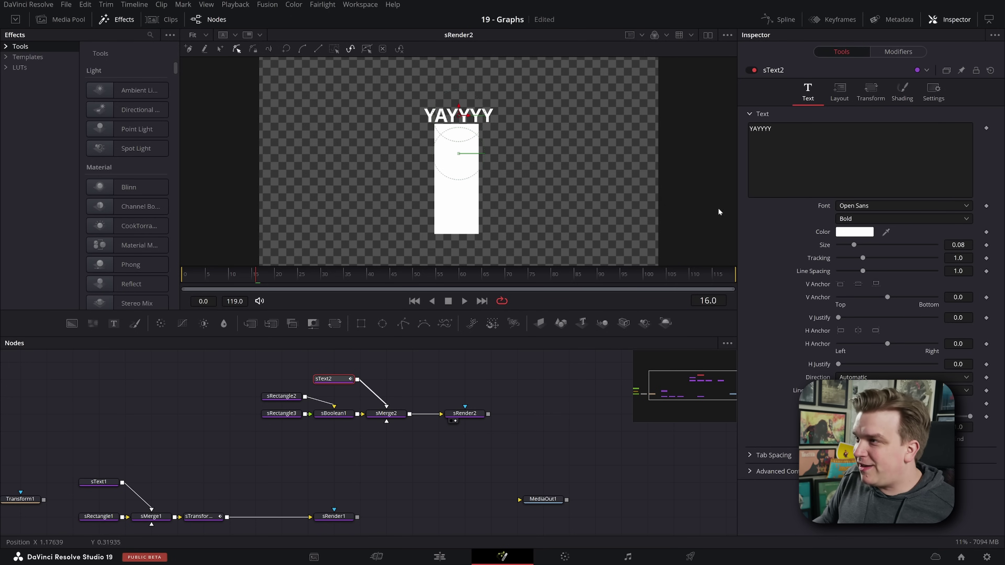
pyautogui.rightClick(793, 157)
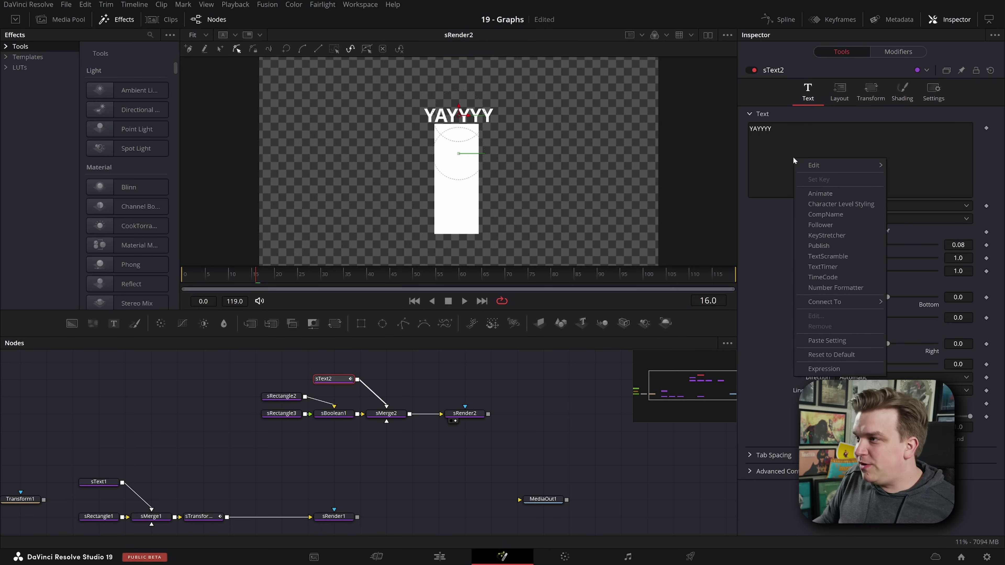
# Step: Test a Number Formatter on sText2 showing 2830, then remove it so text reads yayyyy
pyautogui.click(836, 288)
pyautogui.click(898, 52)
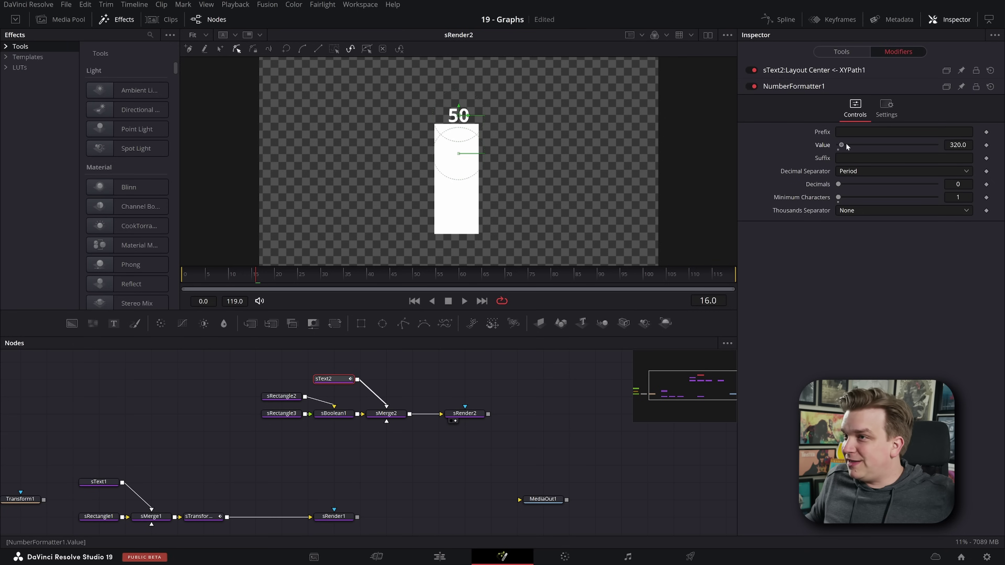
pyautogui.moveTo(878, 150); pyautogui.dragTo(867, 152)
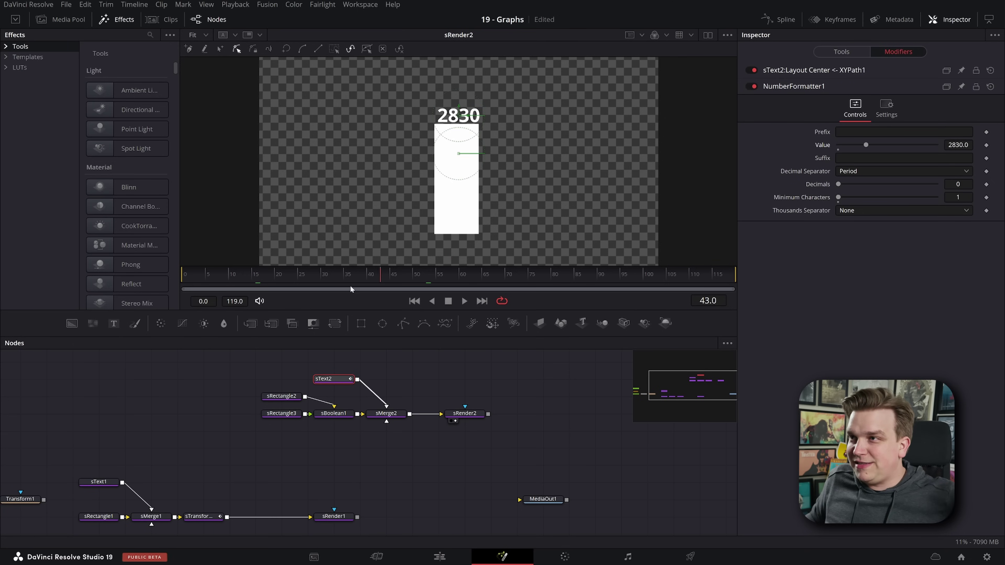
pyautogui.click(843, 52)
pyautogui.rightClick(822, 157)
pyautogui.click(842, 339)
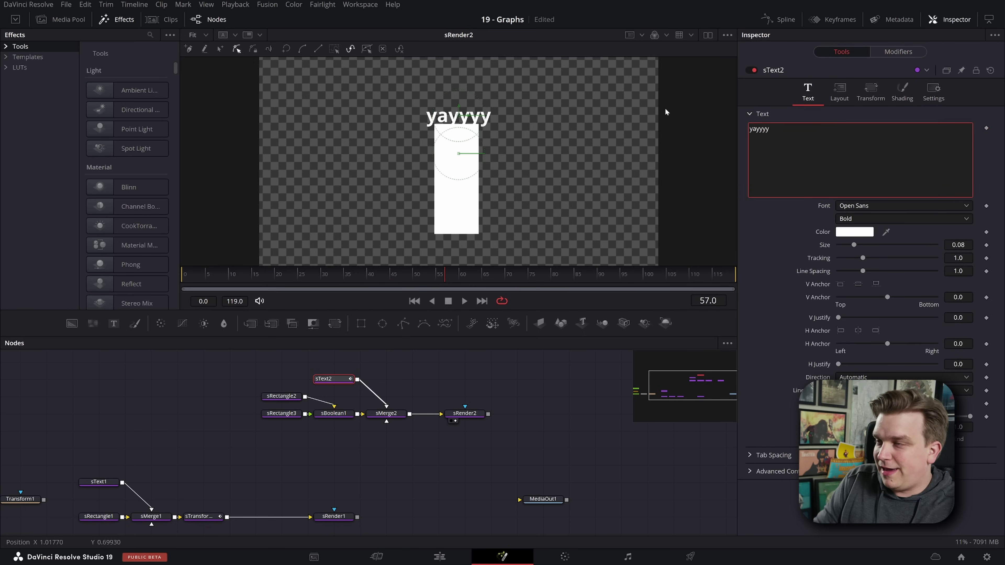
# Step: Set sRectangle2's Height to 0.241 and switch sBoolean1's operation to Xor
pyautogui.click(297, 399)
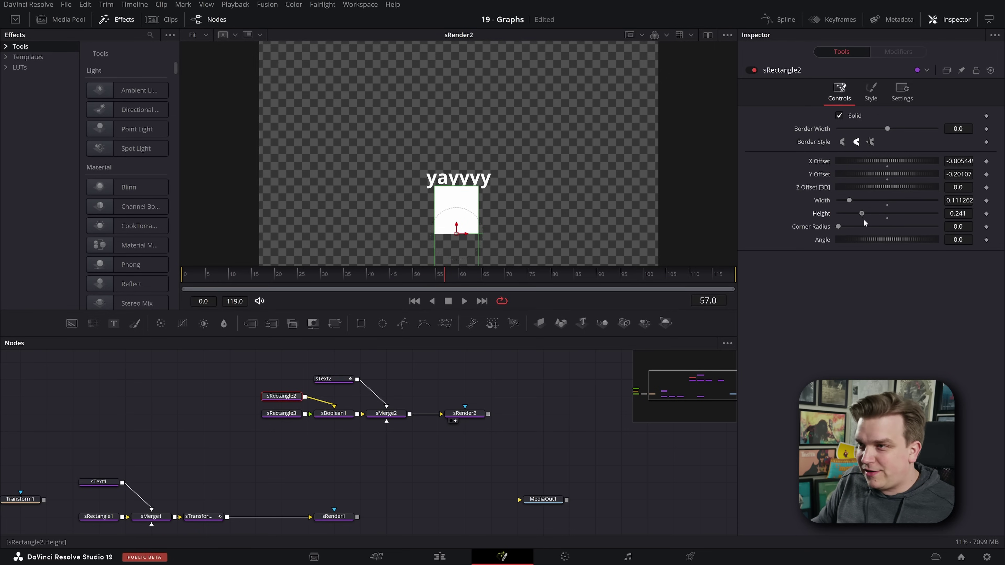
pyautogui.click(337, 416)
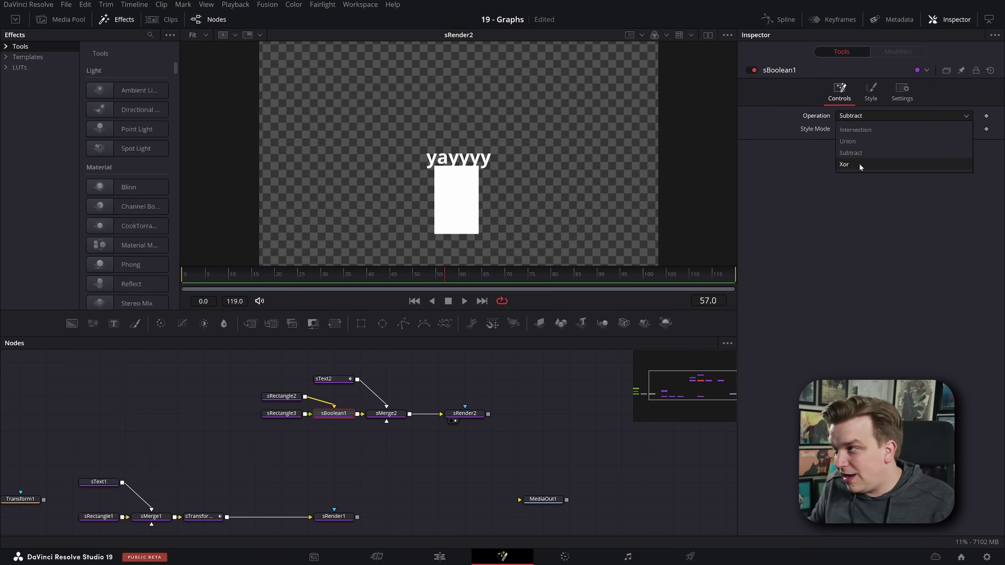
pyautogui.click(853, 164)
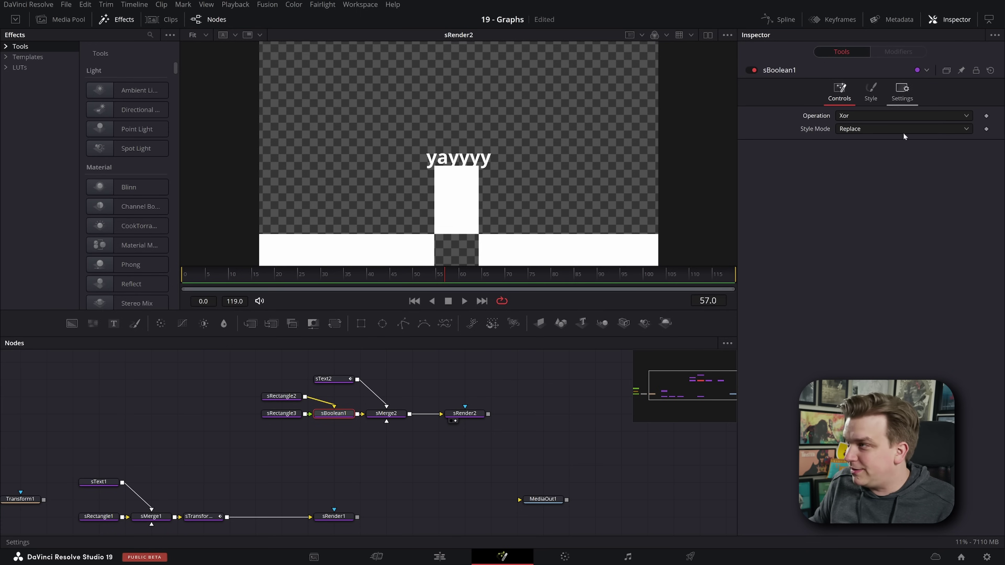